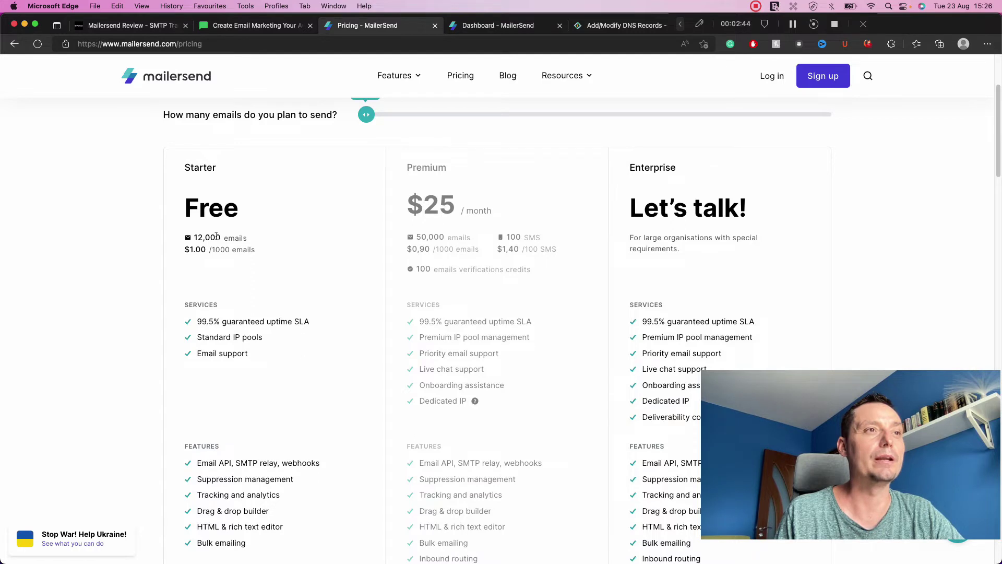
# Step: Review the pricing page's services, features and usage limits
pyautogui.scroll(-3, 217, 238)
pyautogui.scroll(-2, 217, 239)
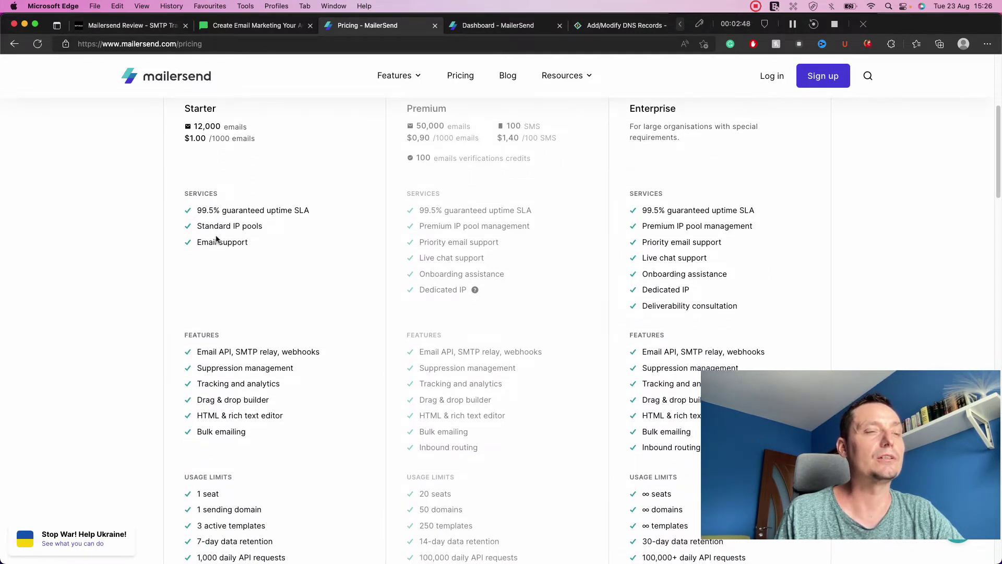
pyautogui.scroll(-2, 216, 238)
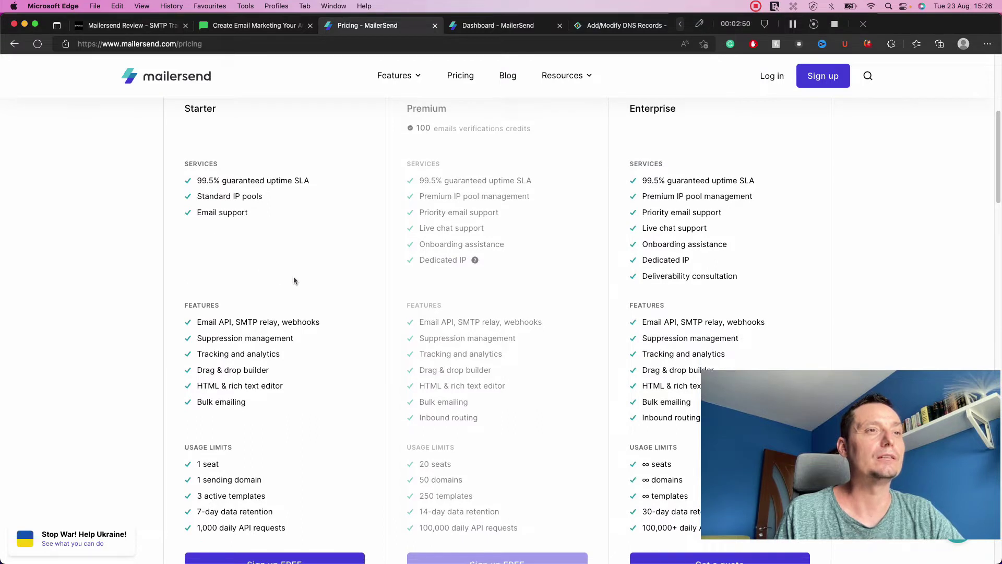
pyautogui.scroll(-2, 261, 296)
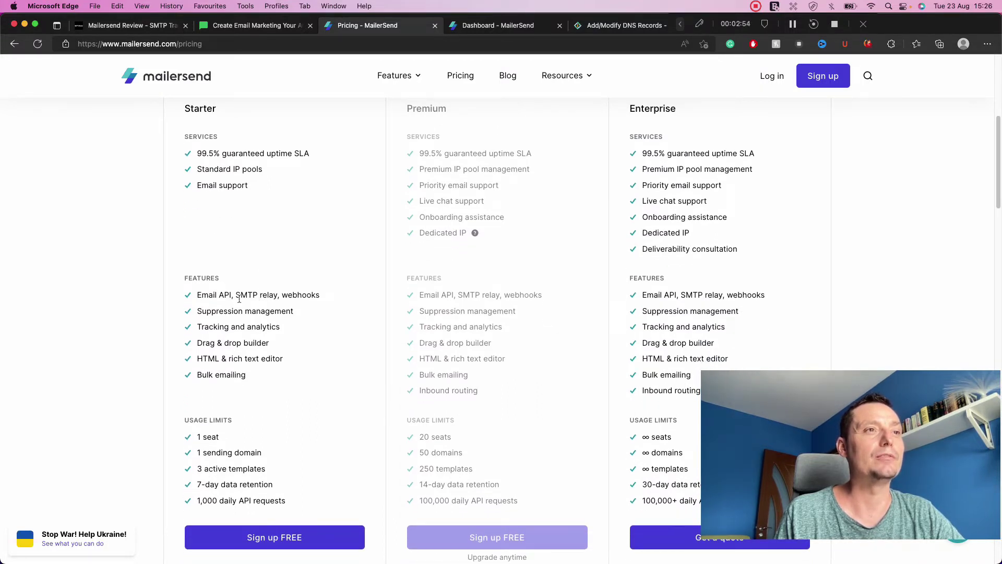
pyautogui.scroll(-2, 239, 299)
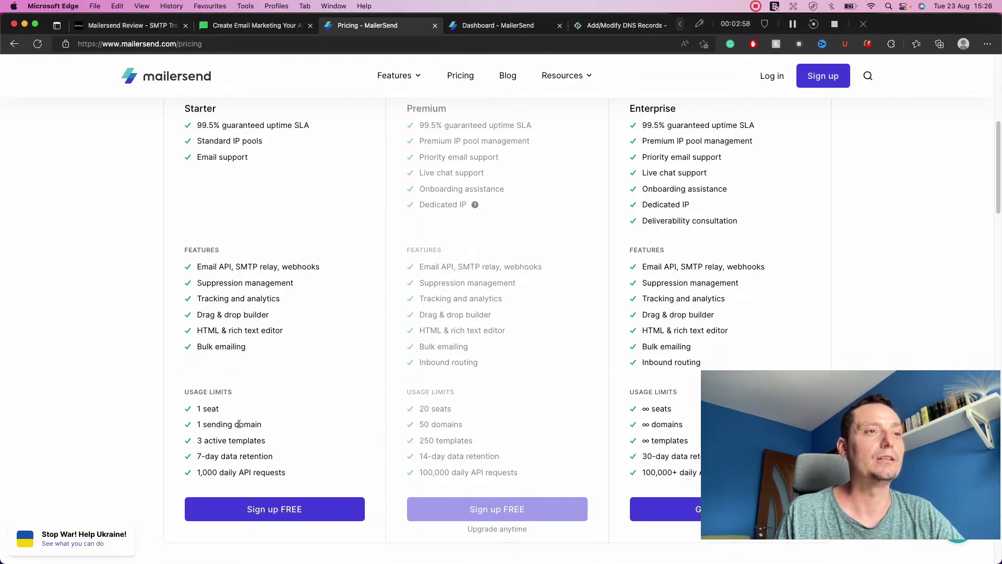
pyautogui.scroll(-4, 229, 420)
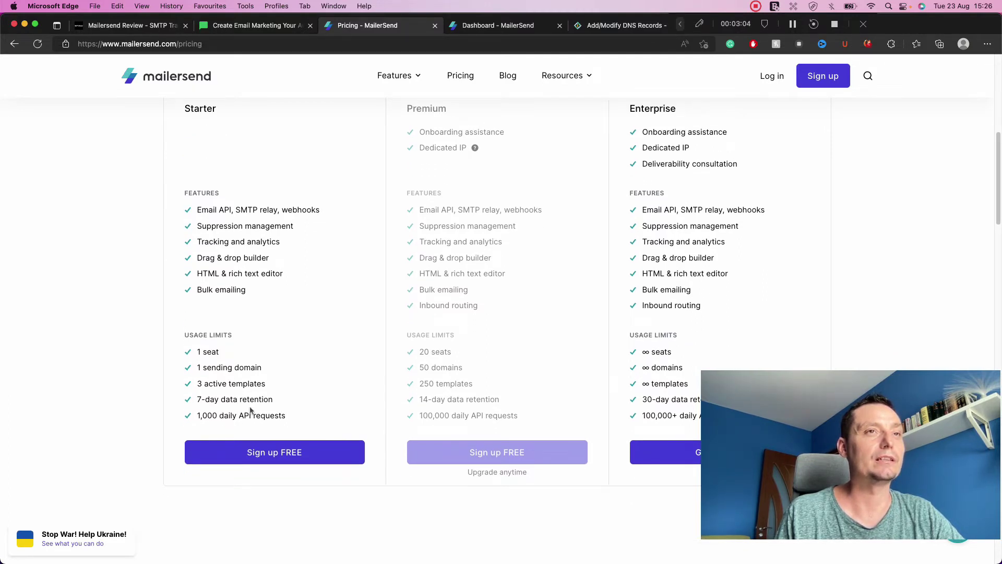
pyautogui.scroll(10, 250, 410)
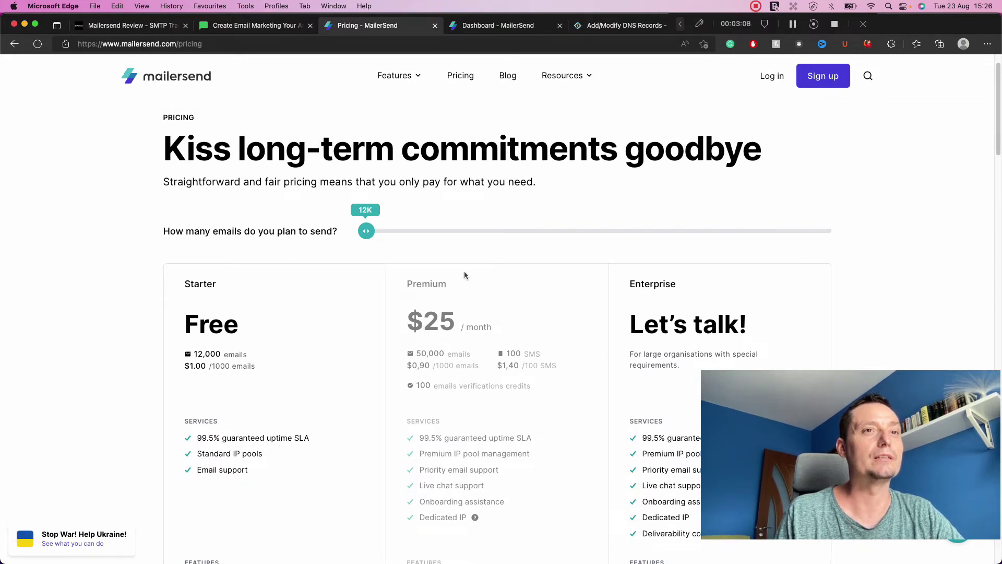
pyautogui.scroll(-1, 464, 275)
pyautogui.scroll(-1, 465, 275)
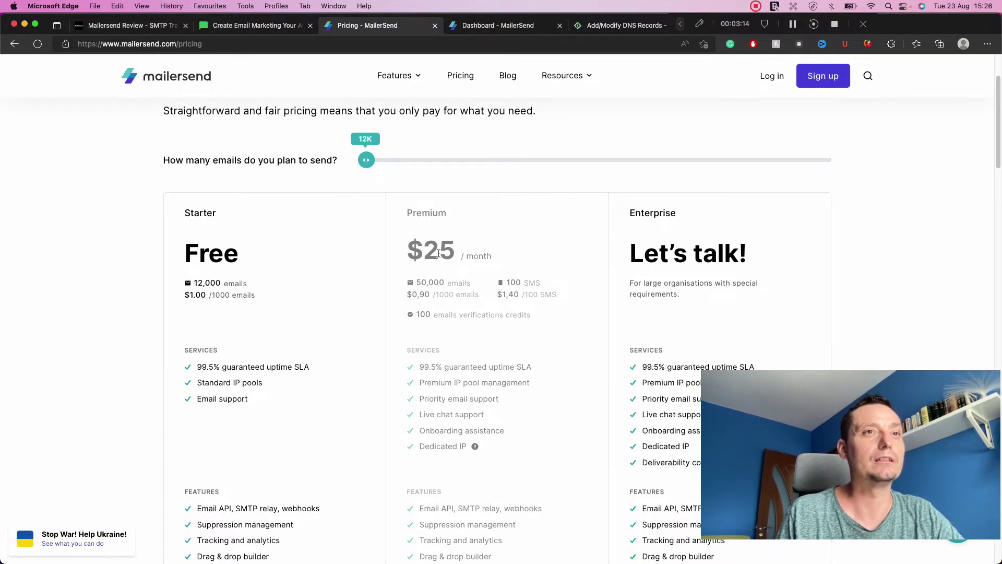
pyautogui.scroll(-1, 439, 253)
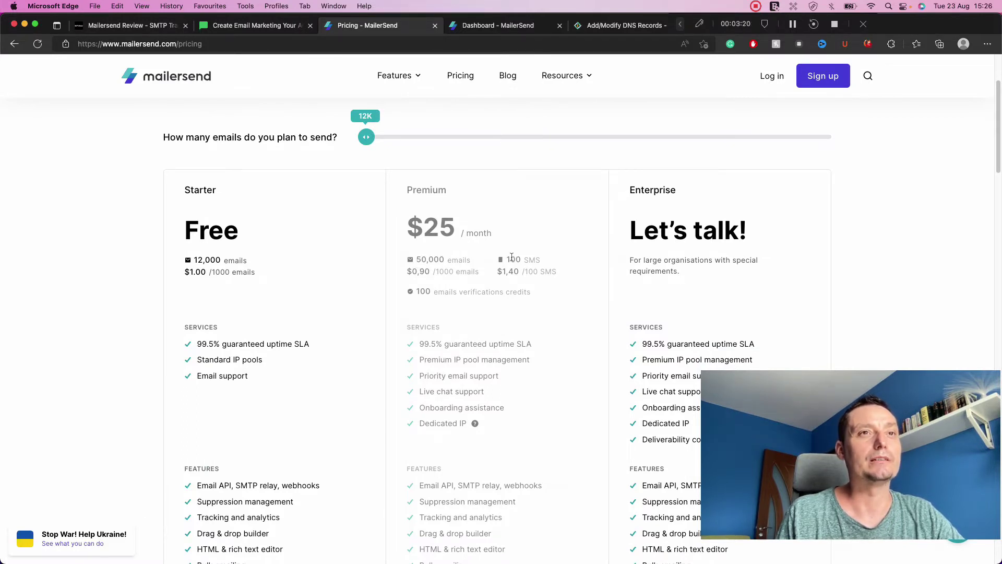
pyautogui.scroll(-1, 512, 257)
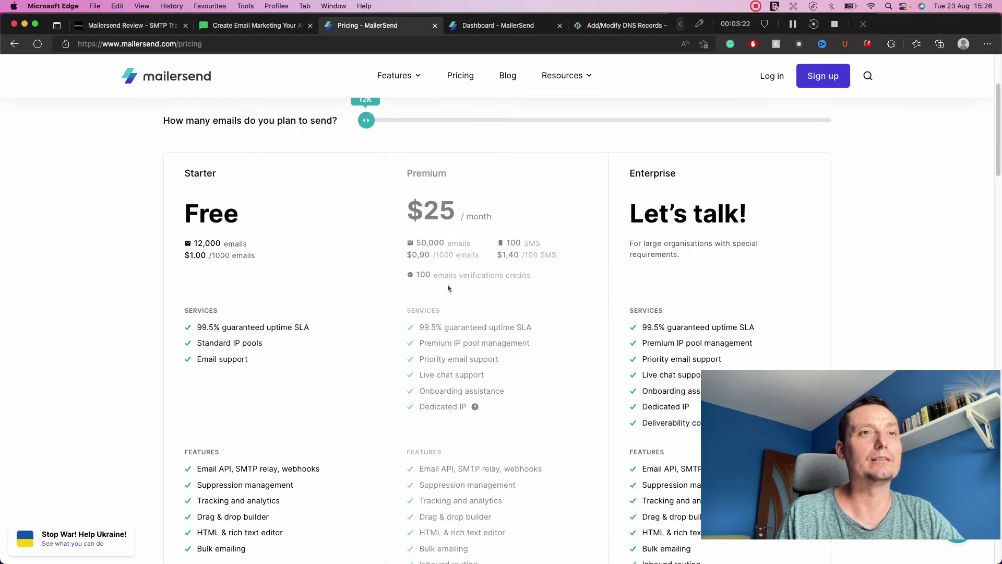
pyautogui.scroll(-3, 447, 285)
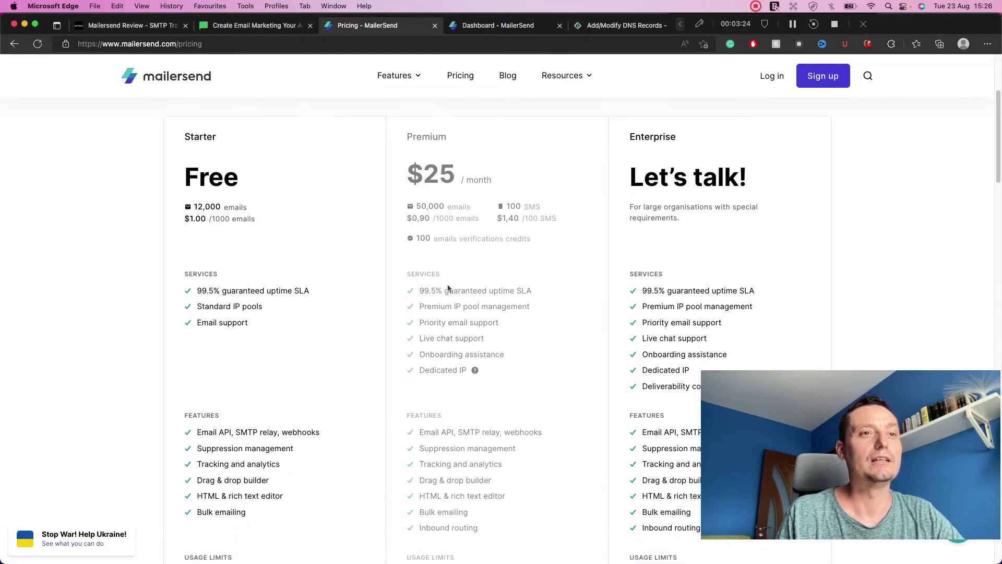
pyautogui.scroll(-2, 448, 287)
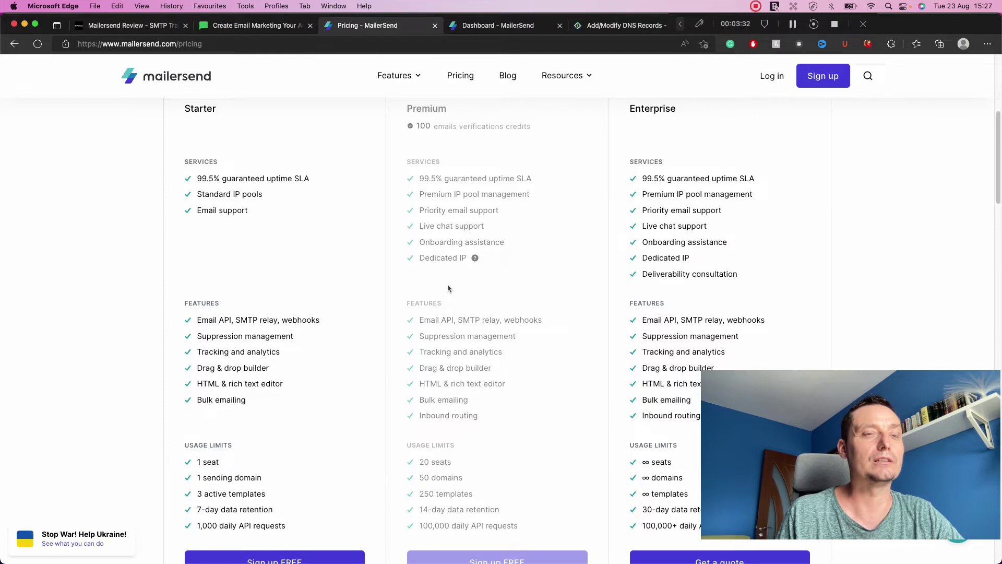
# Step: Scroll back up and switch to the Dashboard - MailerSend browser tab
pyautogui.scroll(3, 447, 287)
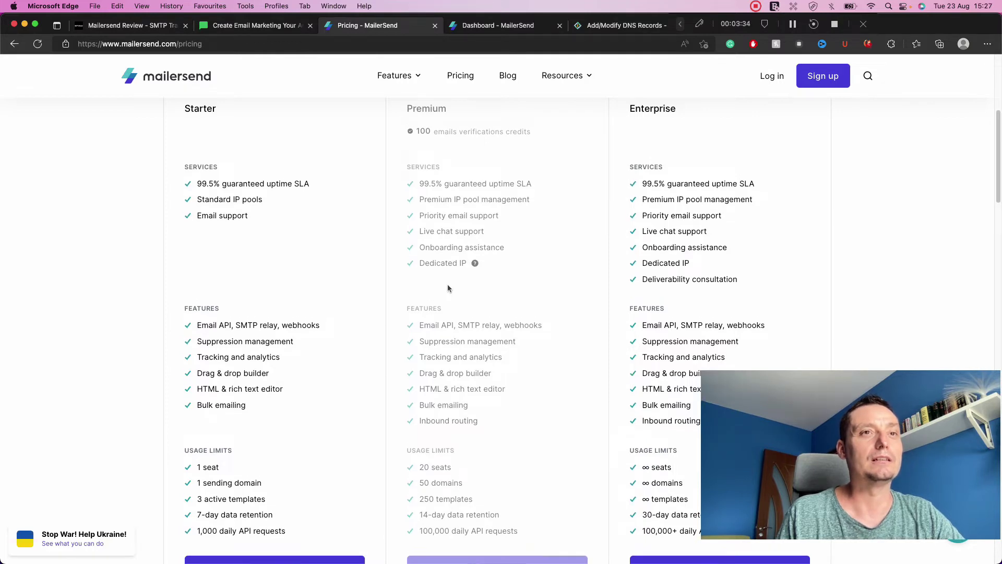
pyautogui.scroll(3, 448, 284)
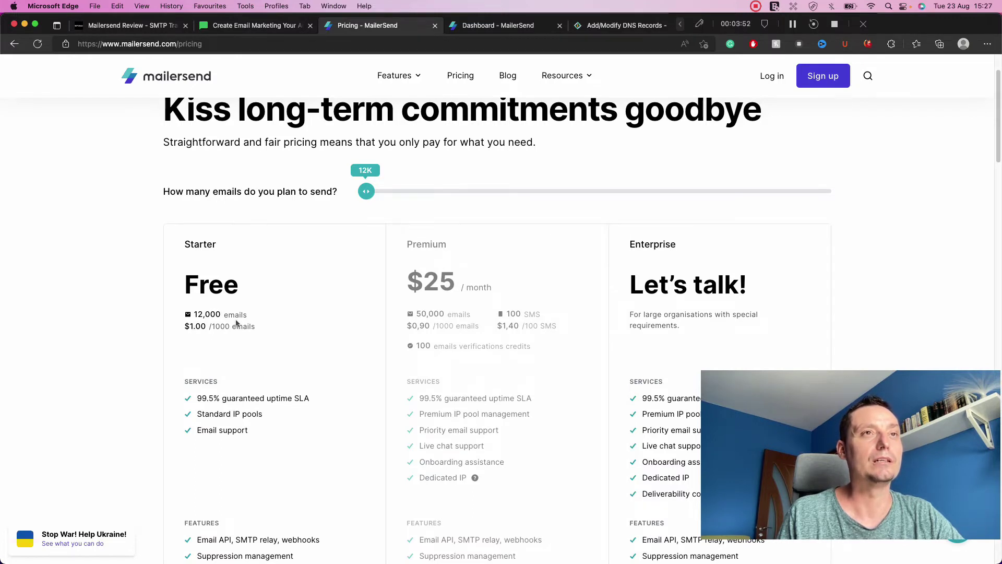
pyautogui.scroll(3, 236, 323)
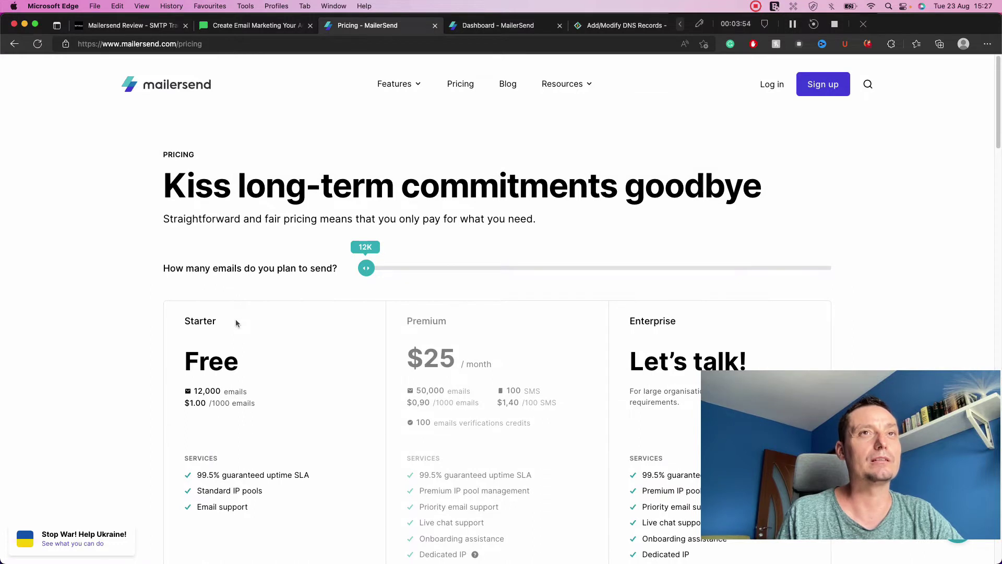
pyautogui.click(476, 29)
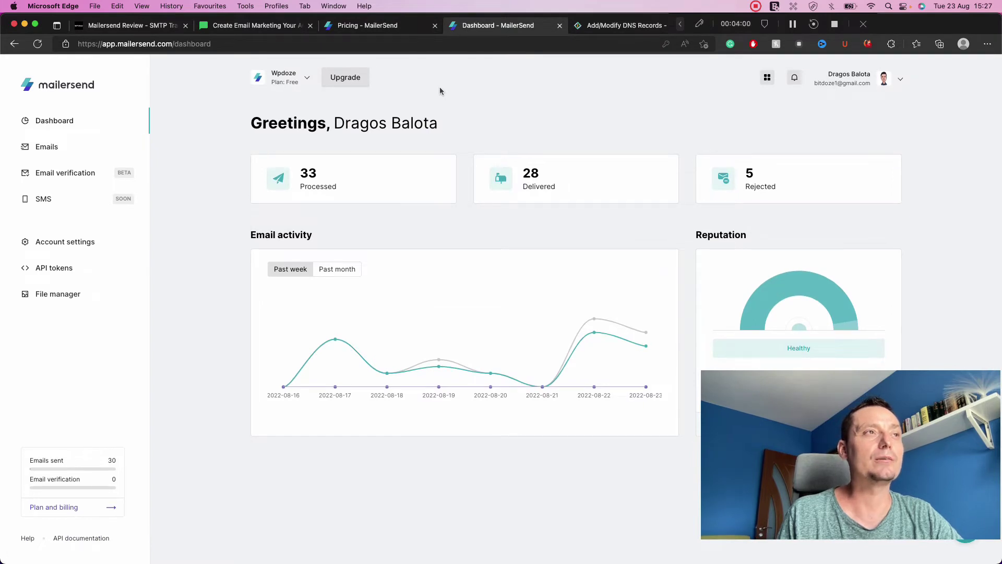
# Step: From the dashboard, go to Emails > Domains and manage the verified bitdoze.com domain
pyautogui.click(81, 122)
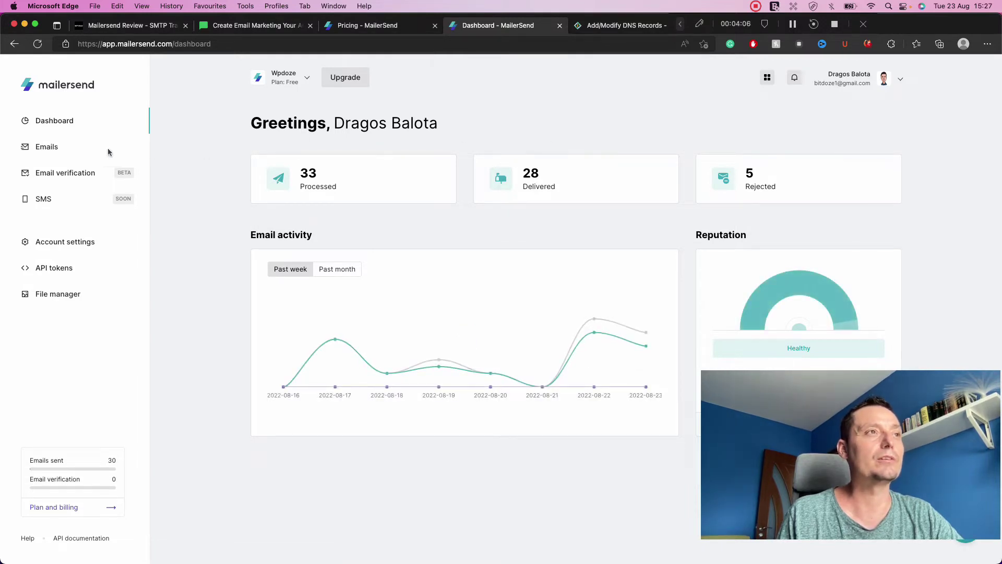
pyautogui.click(76, 151)
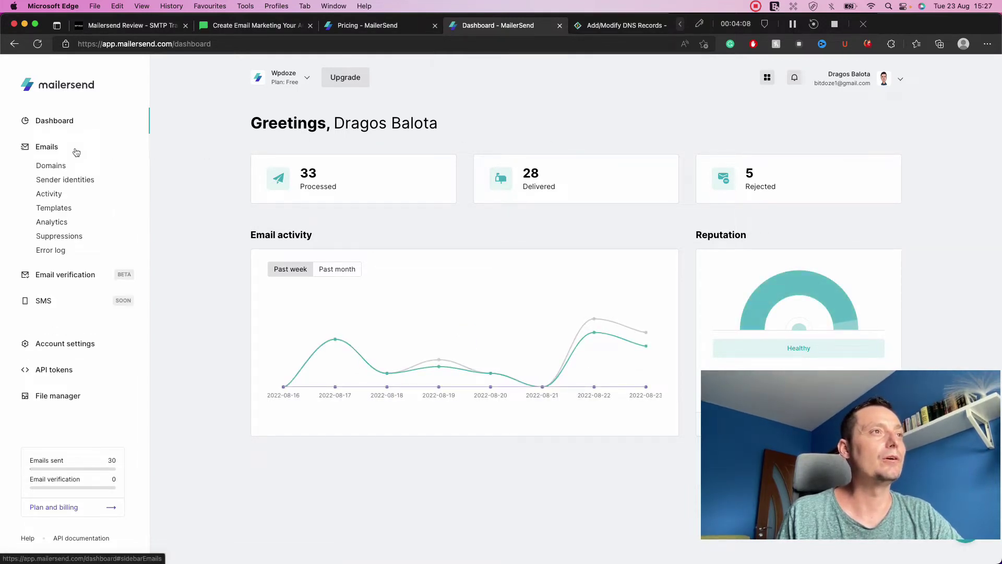
pyautogui.click(62, 165)
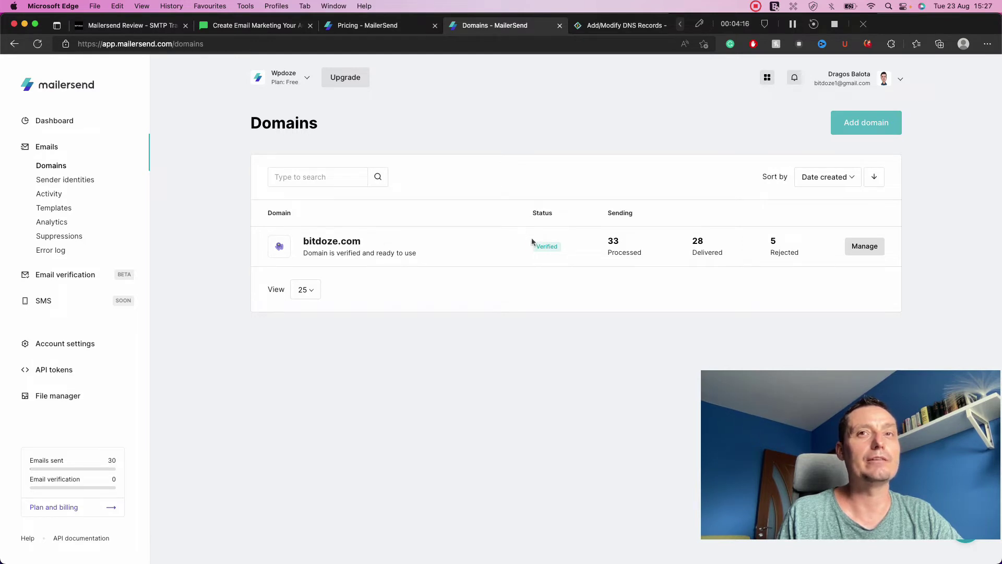
pyautogui.click(863, 246)
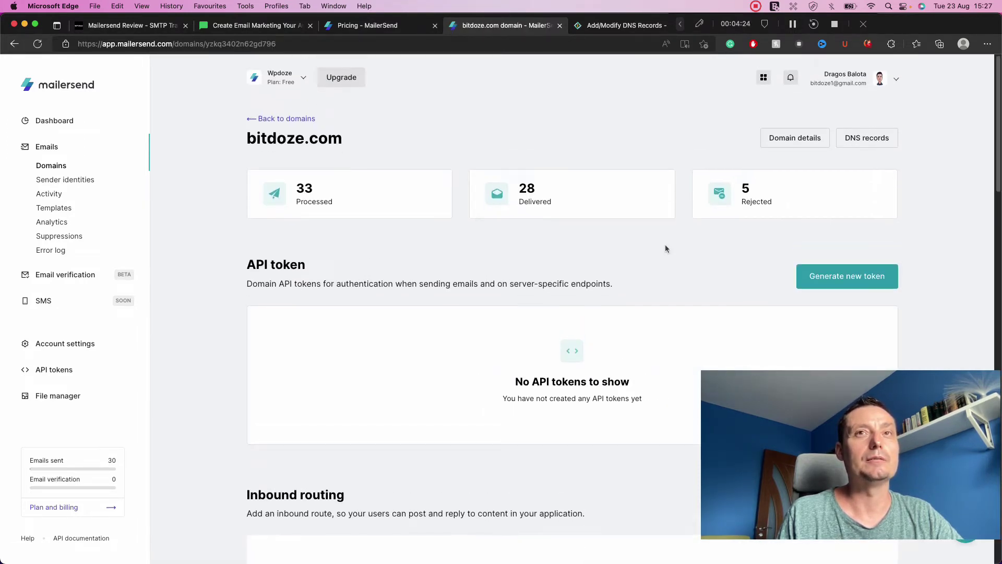
# Step: Show bitdoze.com's SPF, DKIM and RETURN-PATH DNS records, then return to the Pricing tab
pyautogui.click(877, 142)
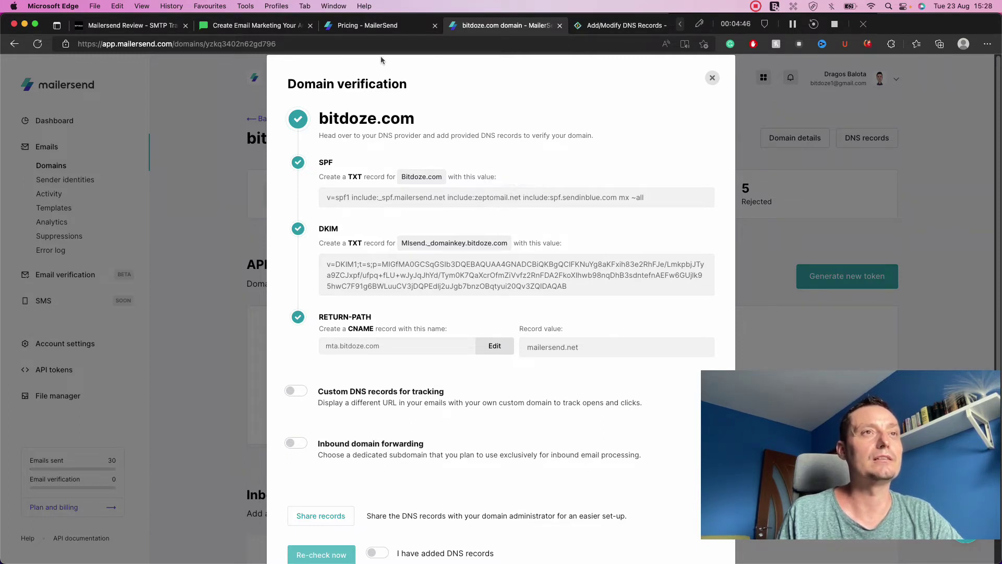
pyautogui.click(364, 27)
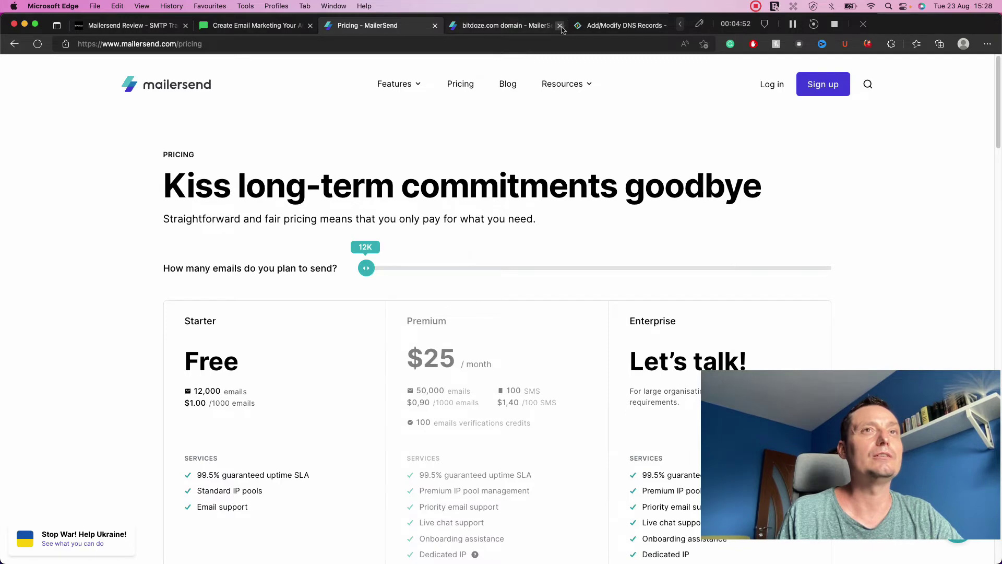
# Step: In CyberPanel's bitdoze.com DNS records, select the SPF TXT value containing include:_spf.mailersend.net
pyautogui.click(622, 25)
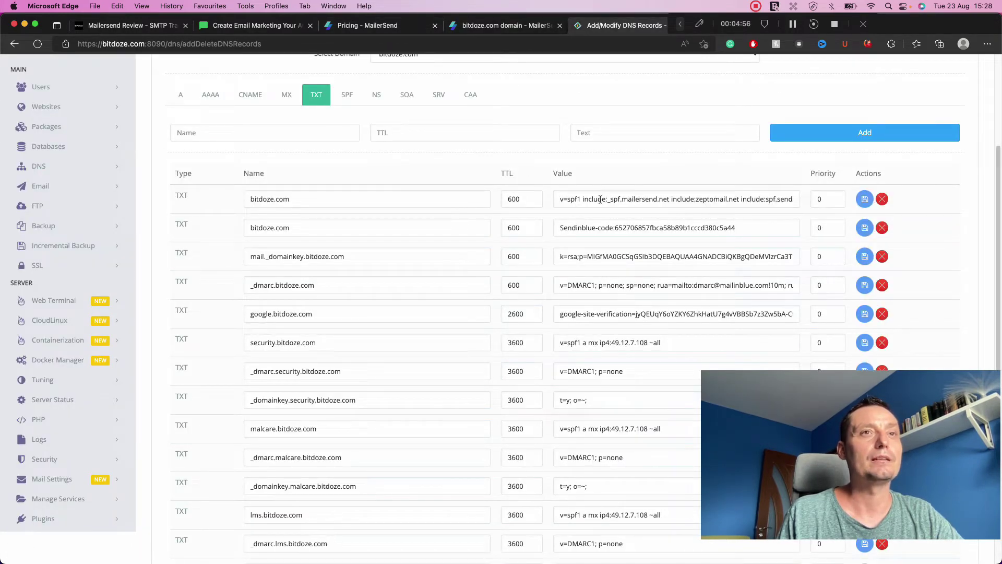
pyautogui.moveTo(601, 199); pyautogui.dragTo(801, 205)
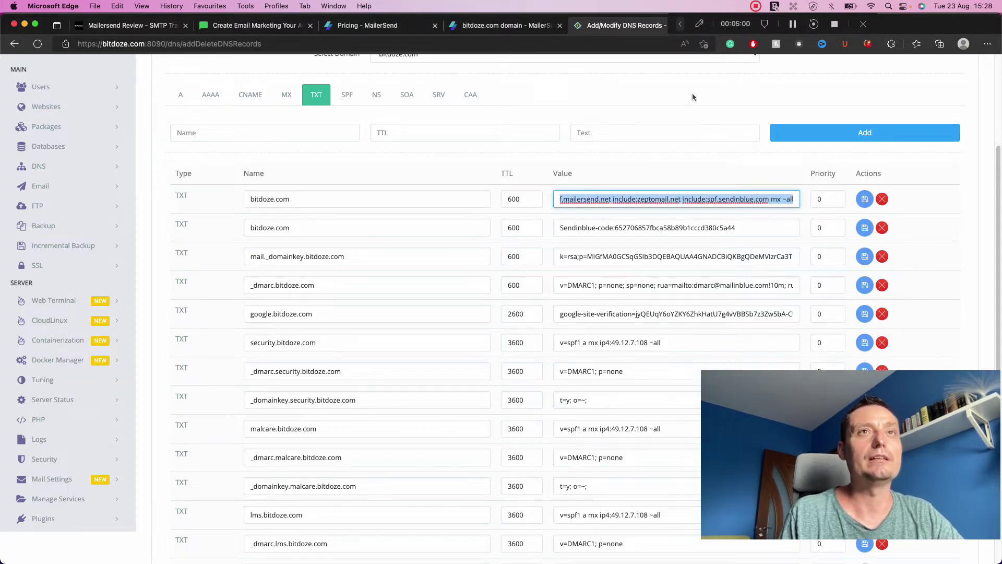
# Step: Back in MailerSend, look over the verified SPF, DKIM and RETURN-PATH records, then close the dialog
pyautogui.click(505, 25)
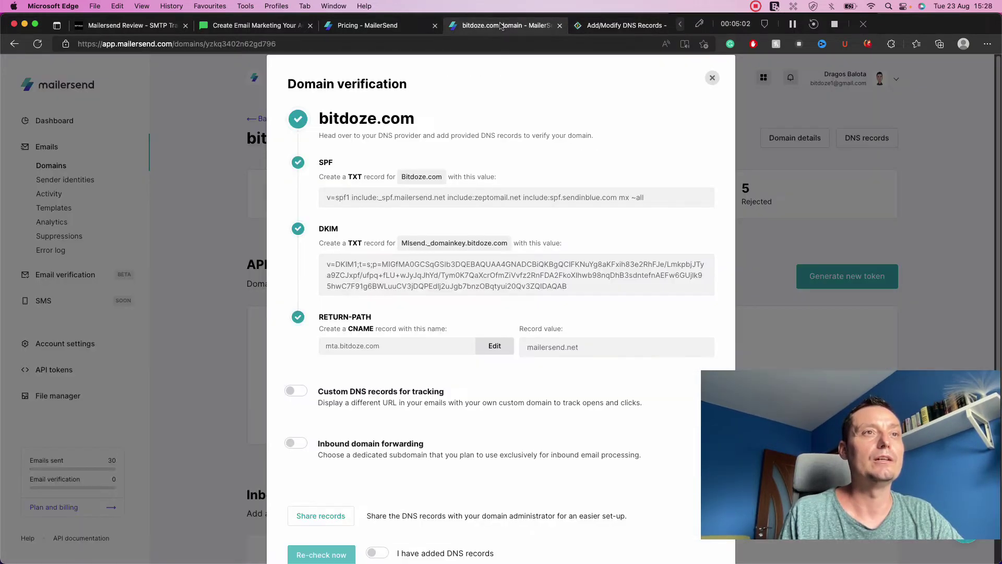
pyautogui.scroll(-1, 495, 168)
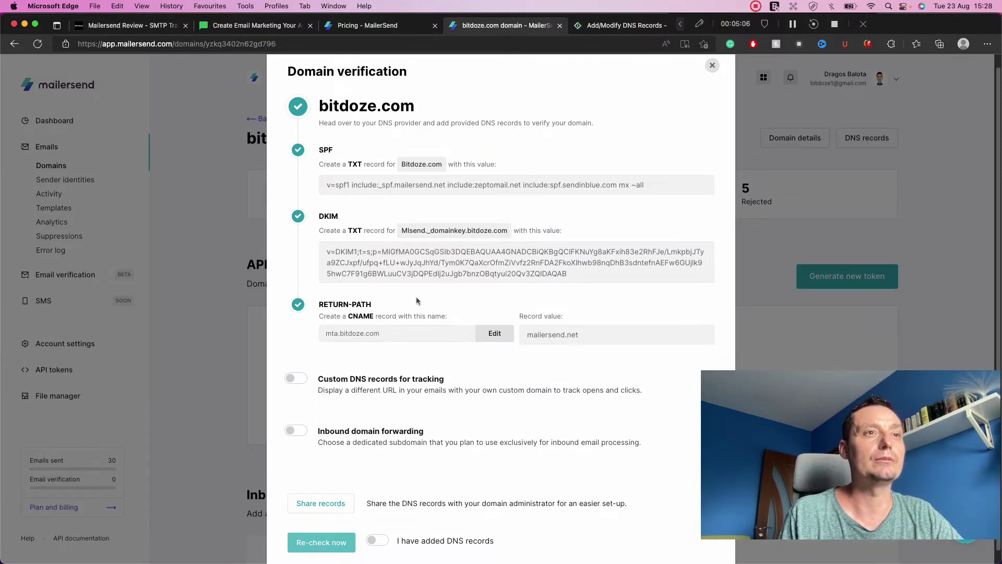
pyautogui.scroll(-1, 417, 300)
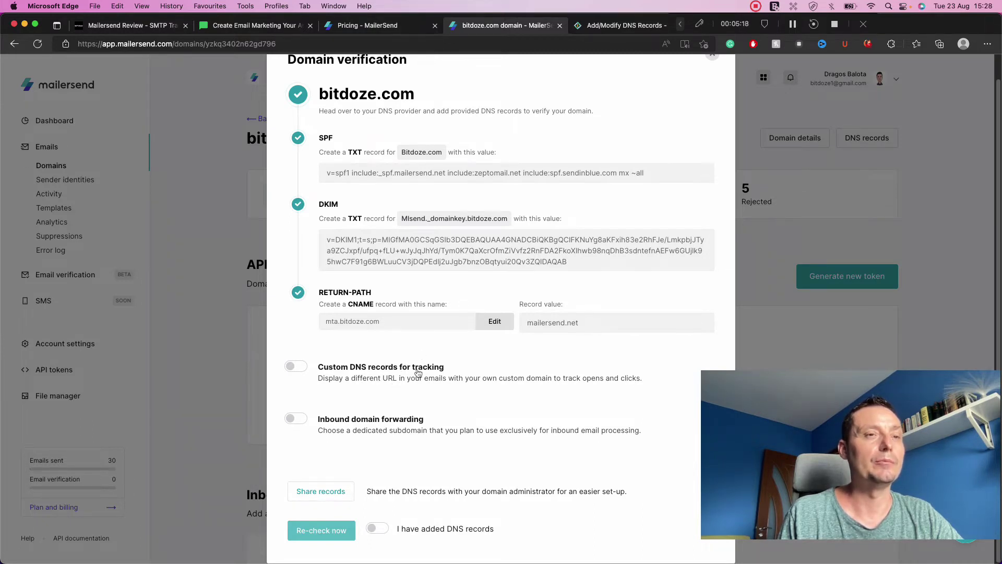
pyautogui.scroll(1, 481, 197)
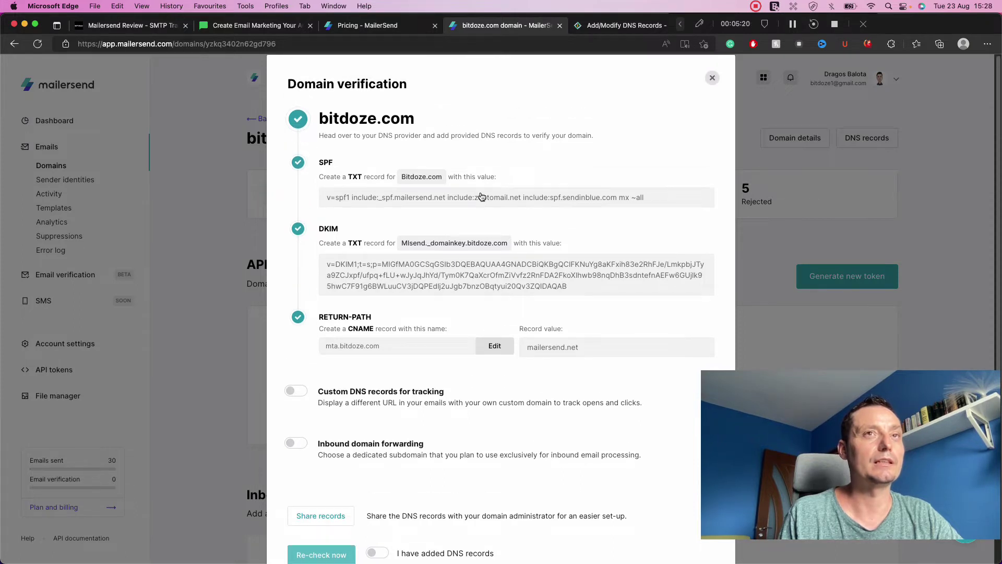
pyautogui.scroll(-1, 481, 197)
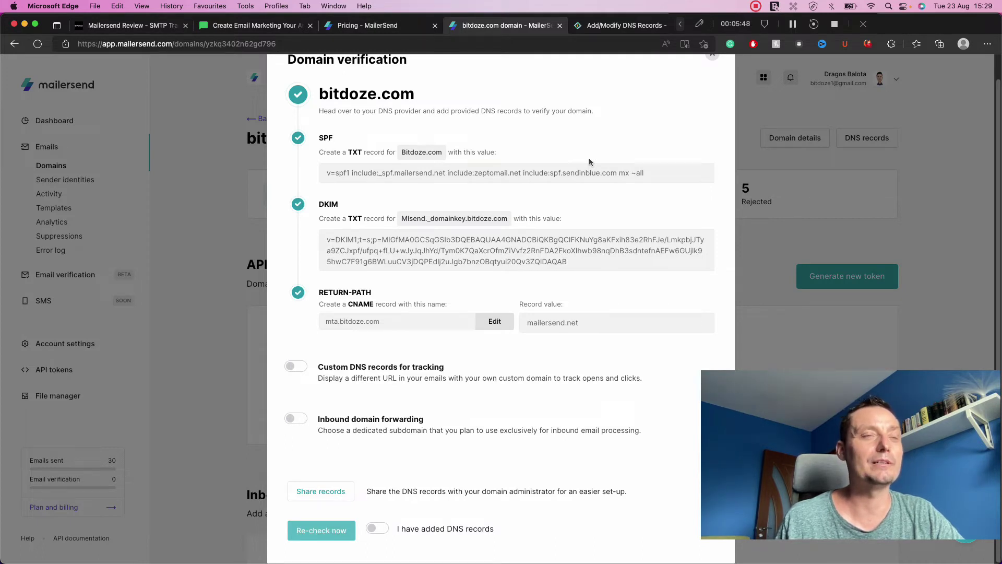
pyautogui.scroll(2, 589, 159)
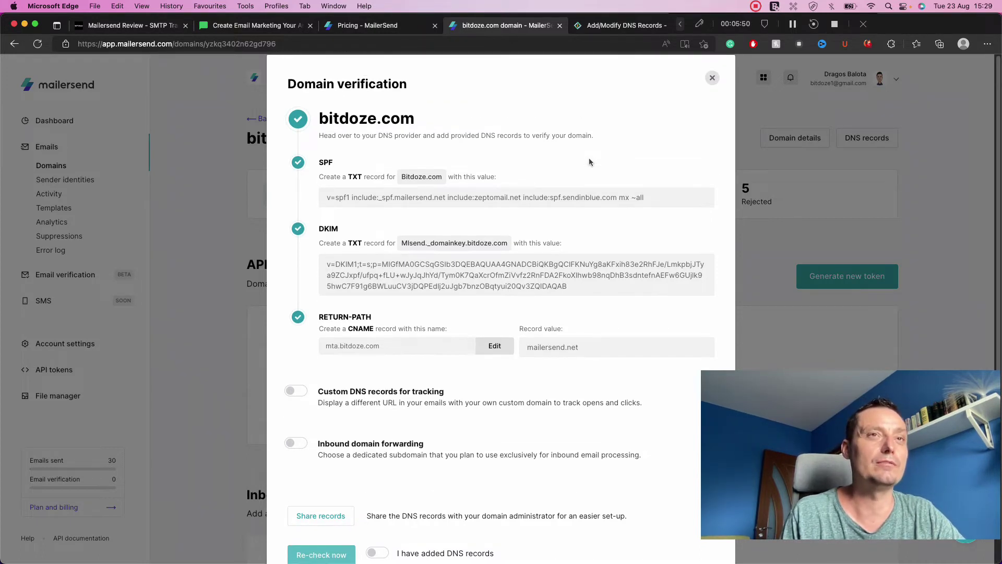
pyautogui.click(712, 77)
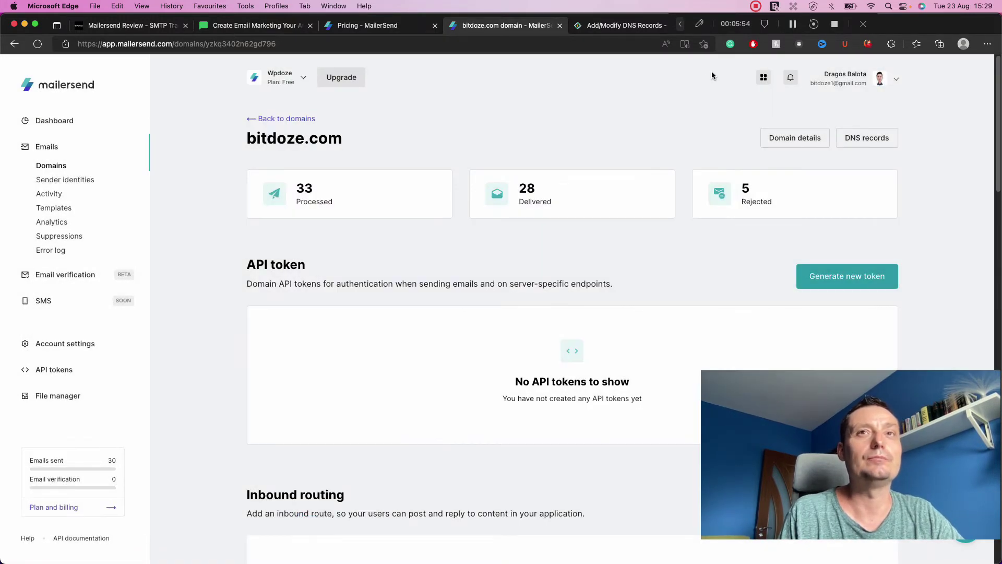
pyautogui.click(796, 137)
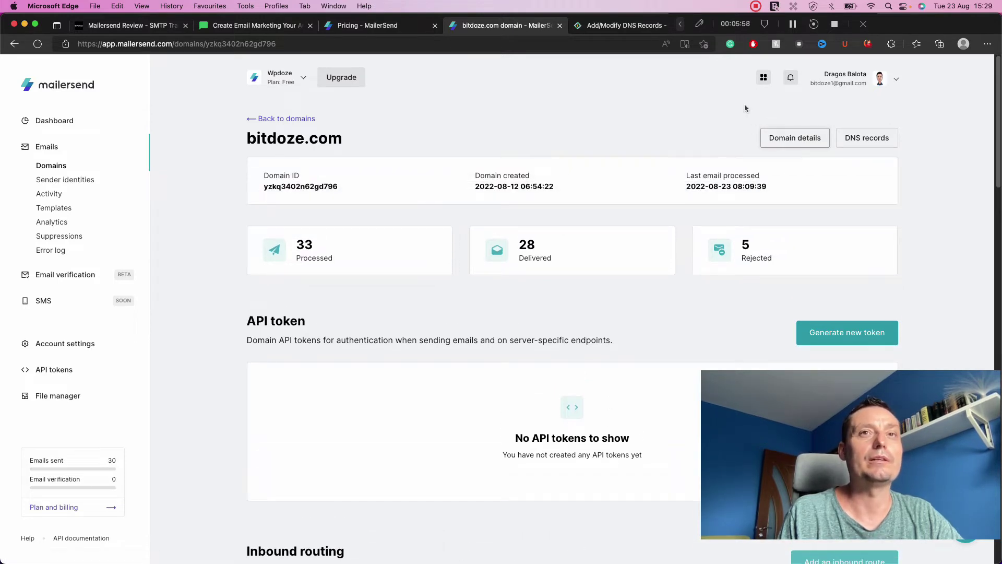
pyautogui.click(783, 133)
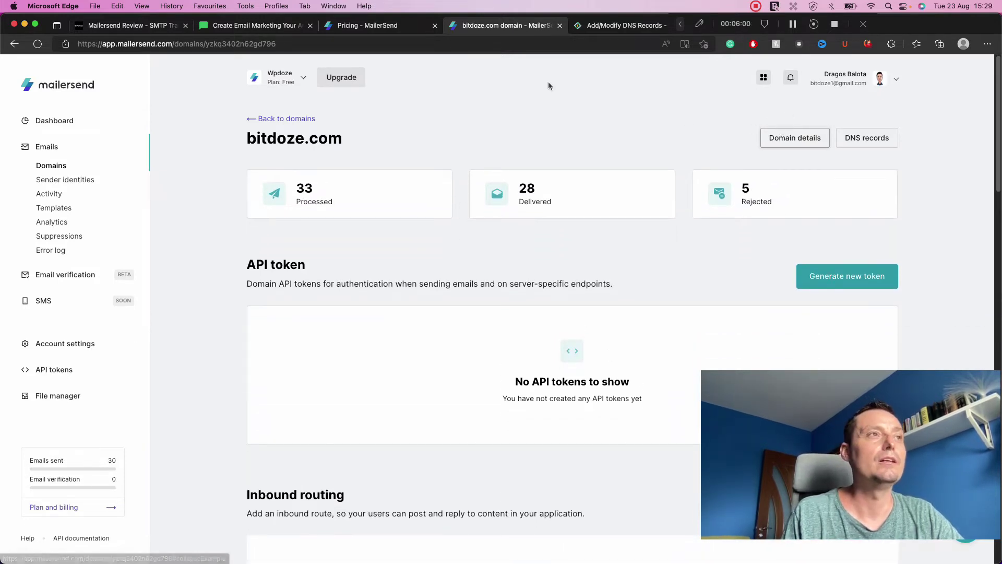
# Step: Go to the Dashboard, then open Emails > Domains to list bitdoze.com as verified
pyautogui.click(46, 124)
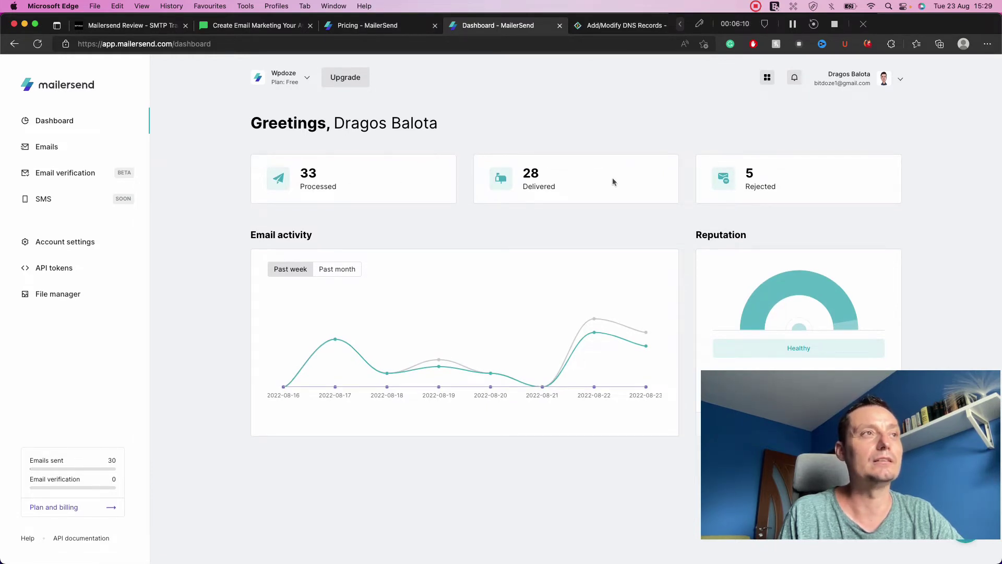
pyautogui.click(49, 146)
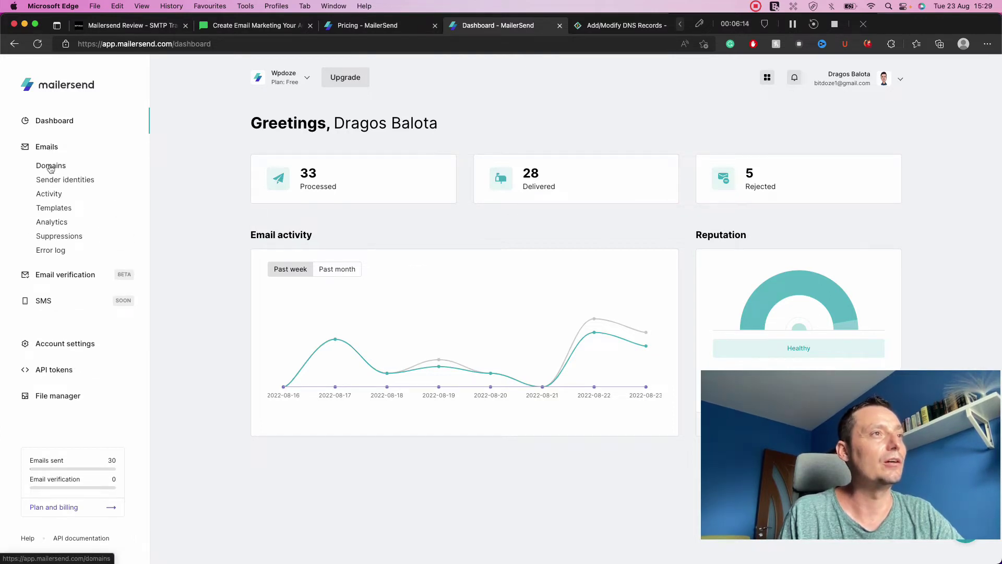
pyautogui.click(51, 167)
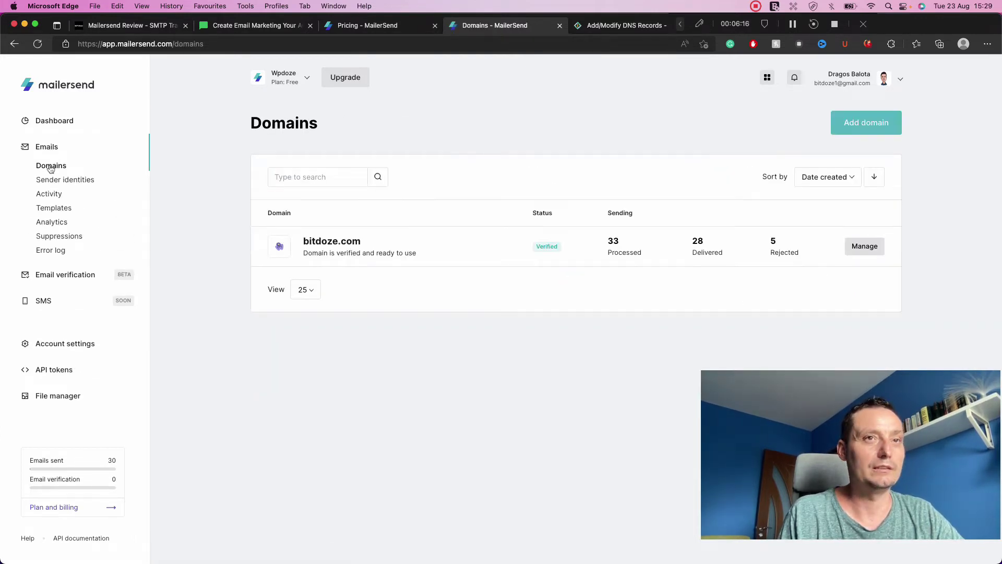
# Step: Open bitdoze.com and look over its API token, inbound routing, webhooks and SMTP sections
pyautogui.click(344, 243)
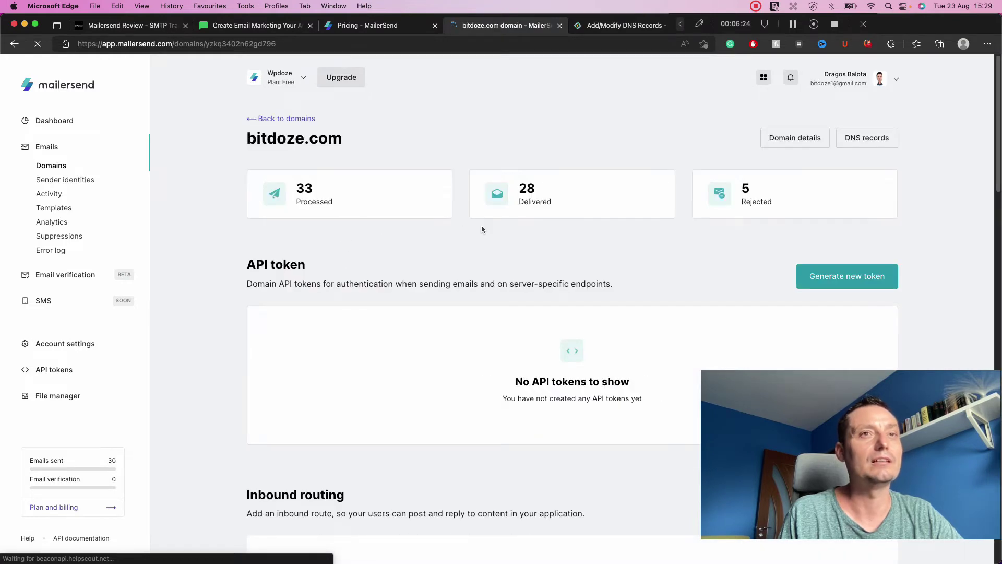
pyautogui.scroll(-1, 482, 229)
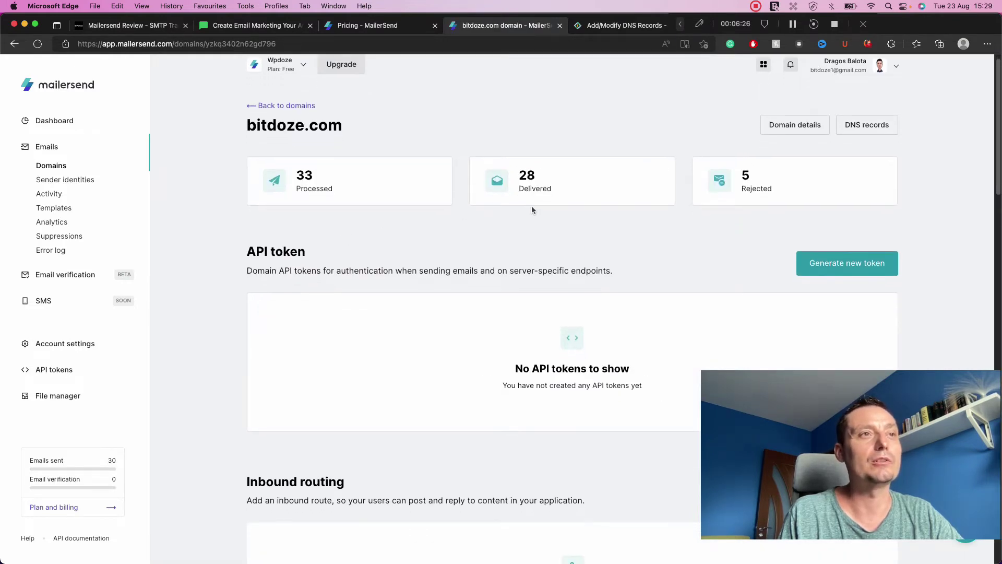
pyautogui.scroll(-3, 535, 249)
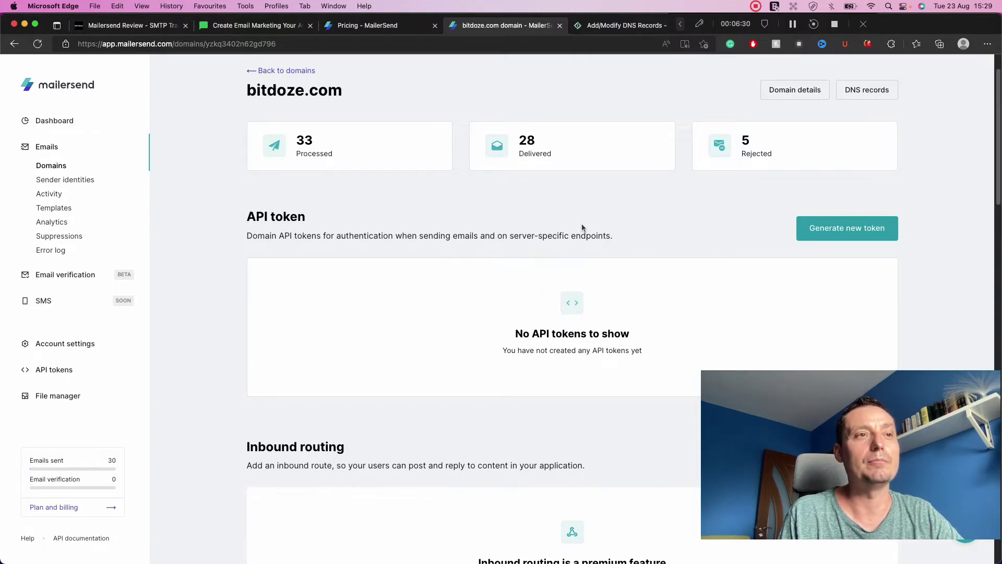
pyautogui.scroll(-5, 582, 225)
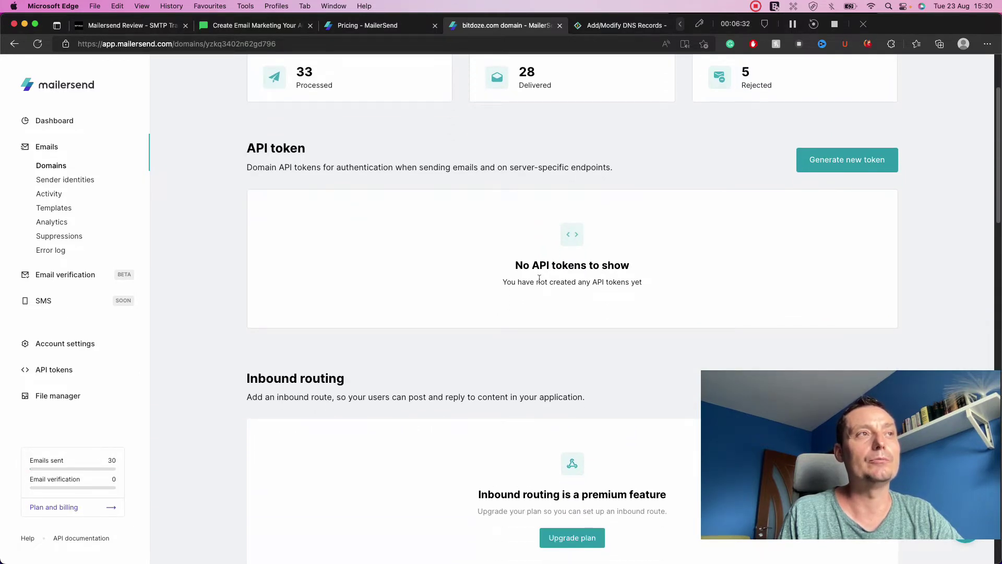
pyautogui.scroll(-2, 479, 360)
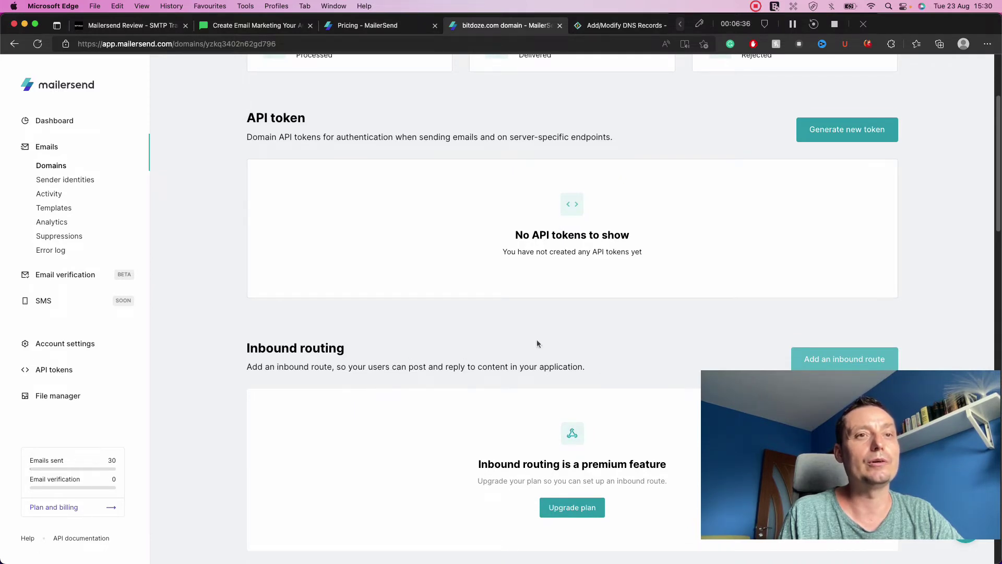
pyautogui.scroll(-6, 536, 339)
pyautogui.scroll(-7, 536, 340)
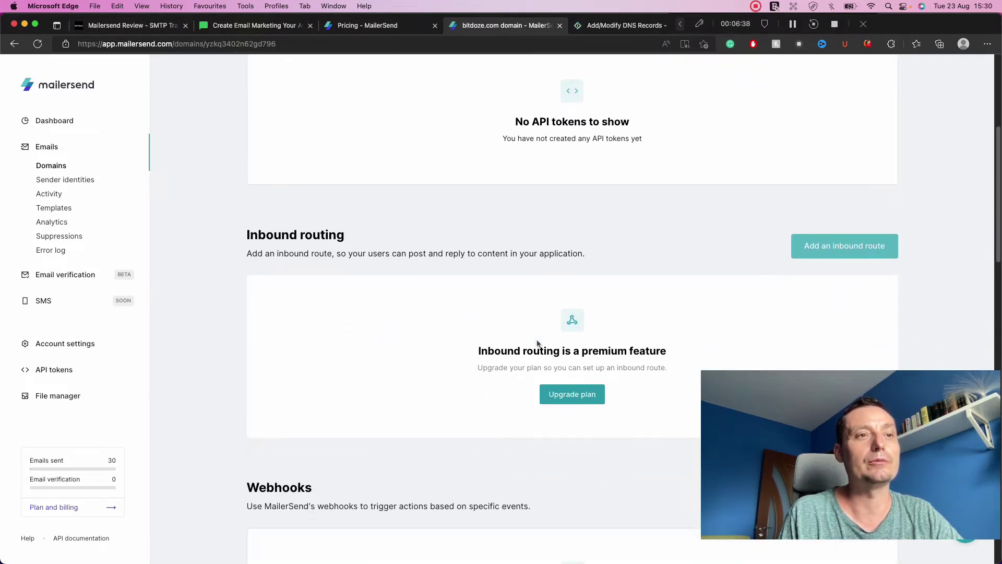
pyautogui.scroll(-7, 536, 340)
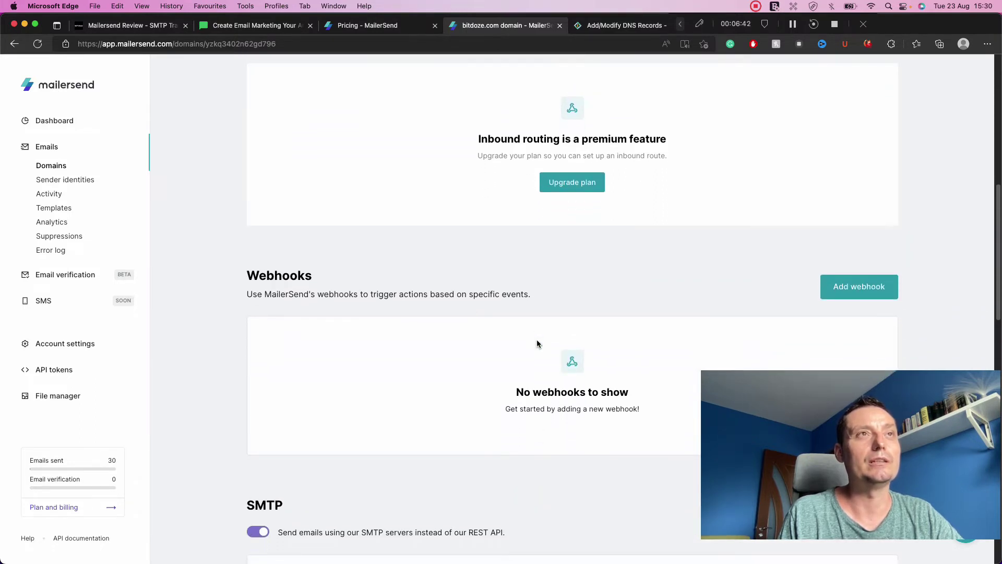
pyautogui.click(369, 26)
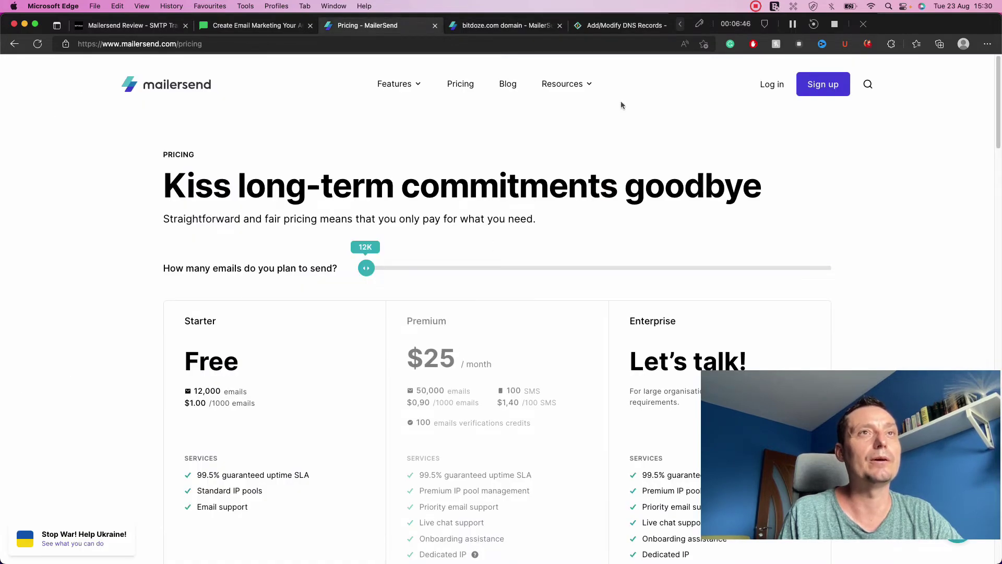
pyautogui.click(501, 26)
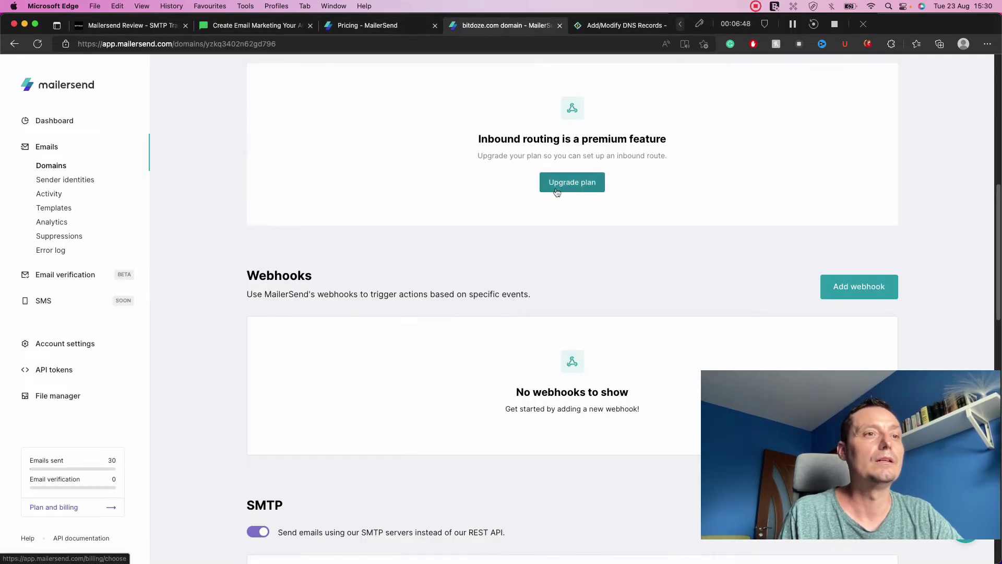
pyautogui.scroll(-5, 556, 189)
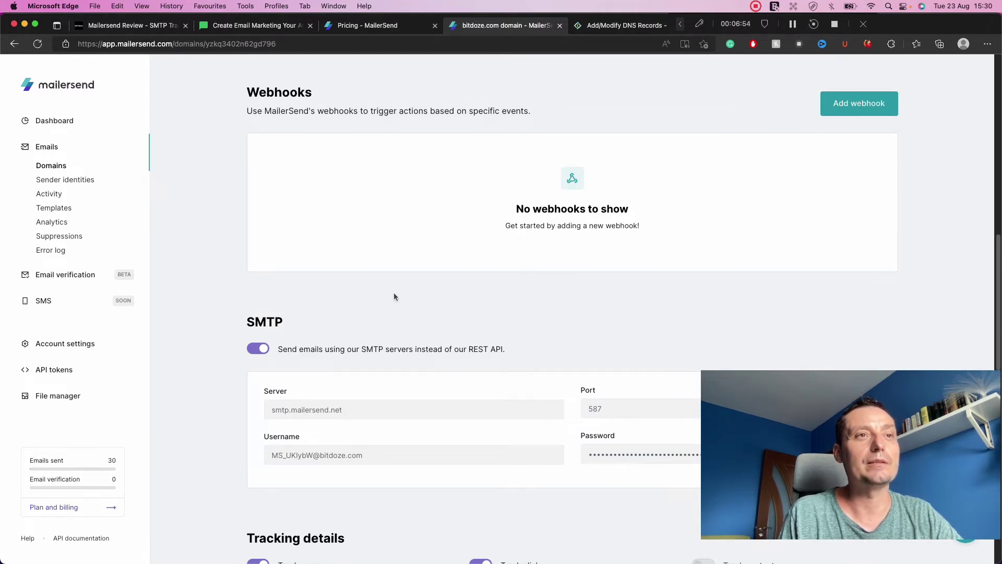
pyautogui.scroll(-3, 499, 316)
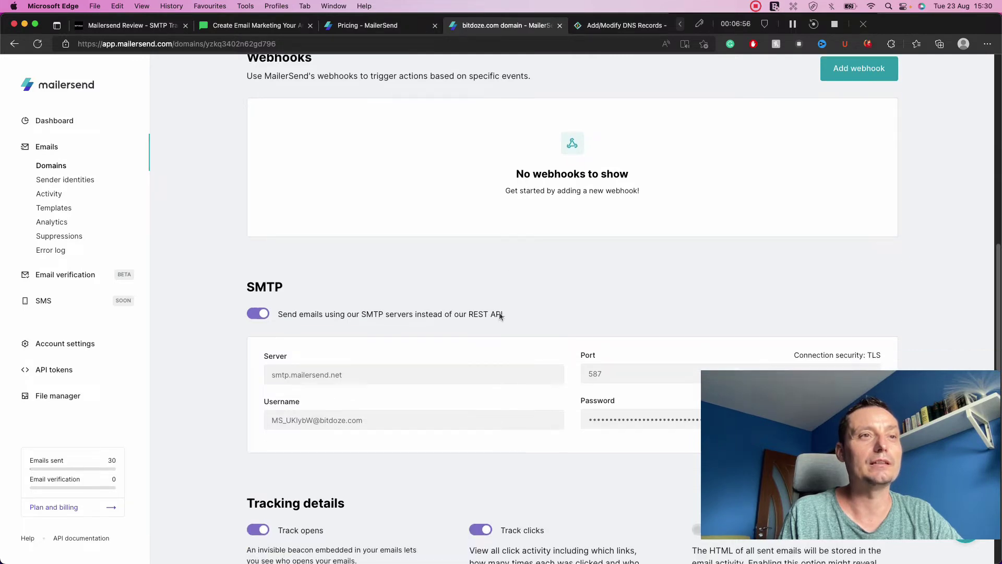
pyautogui.scroll(-4, 500, 316)
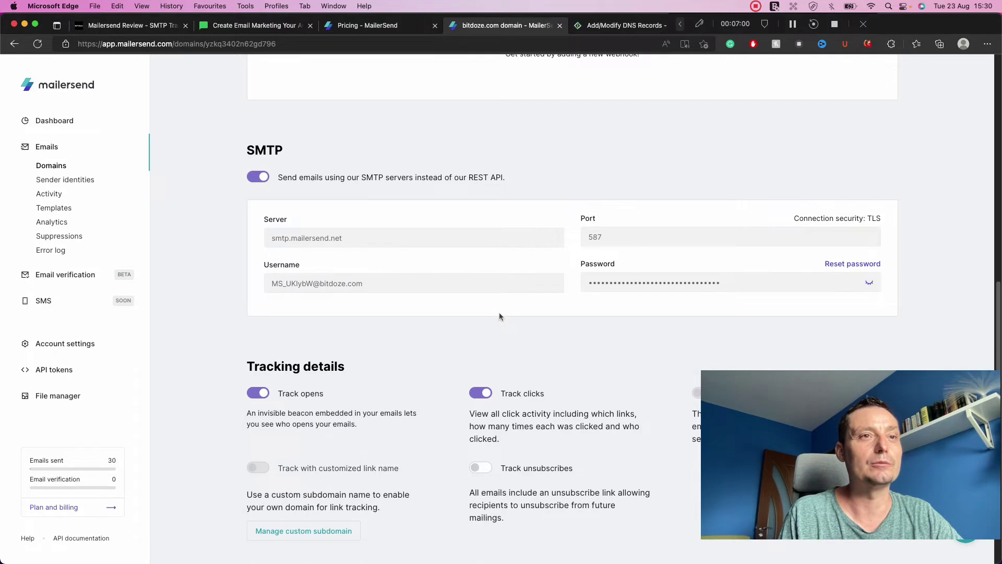
pyautogui.scroll(-1, 499, 315)
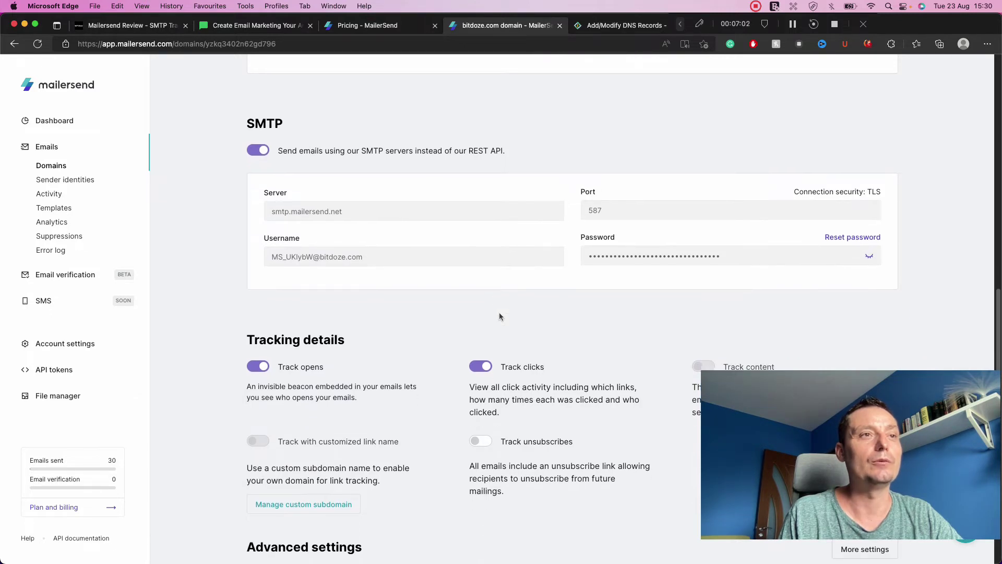
pyautogui.scroll(-1, 499, 316)
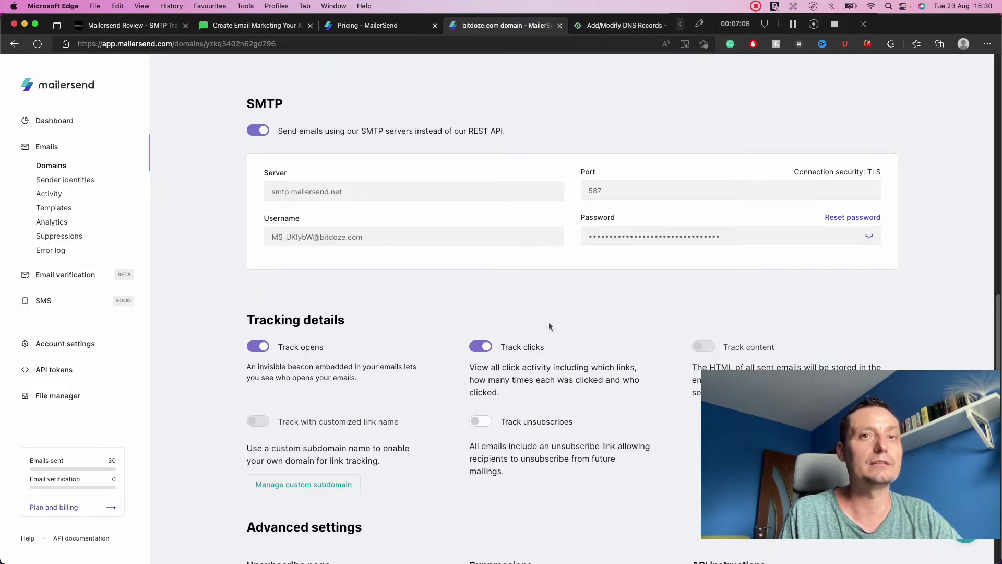
pyautogui.scroll(-1, 549, 326)
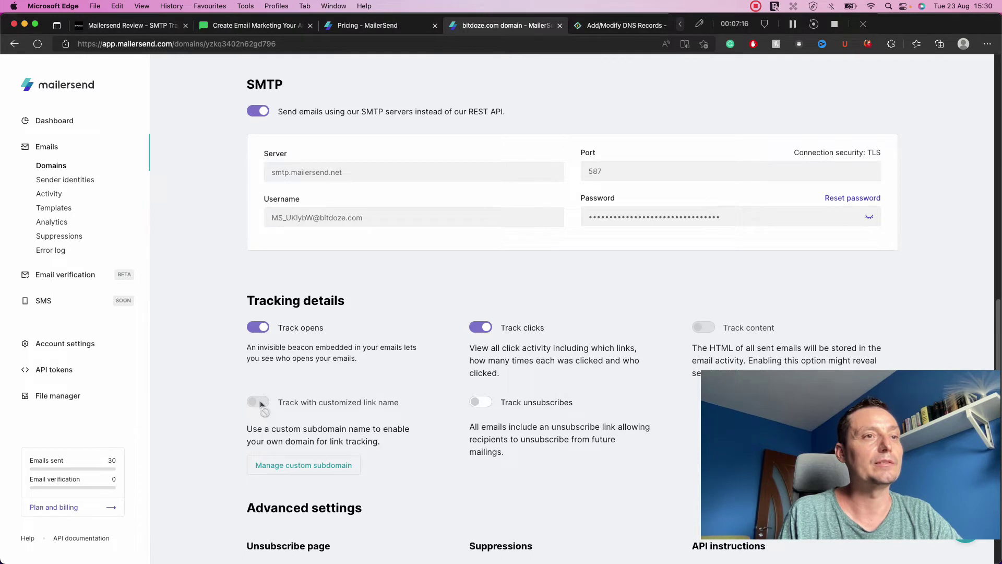
pyautogui.scroll(-2, 261, 404)
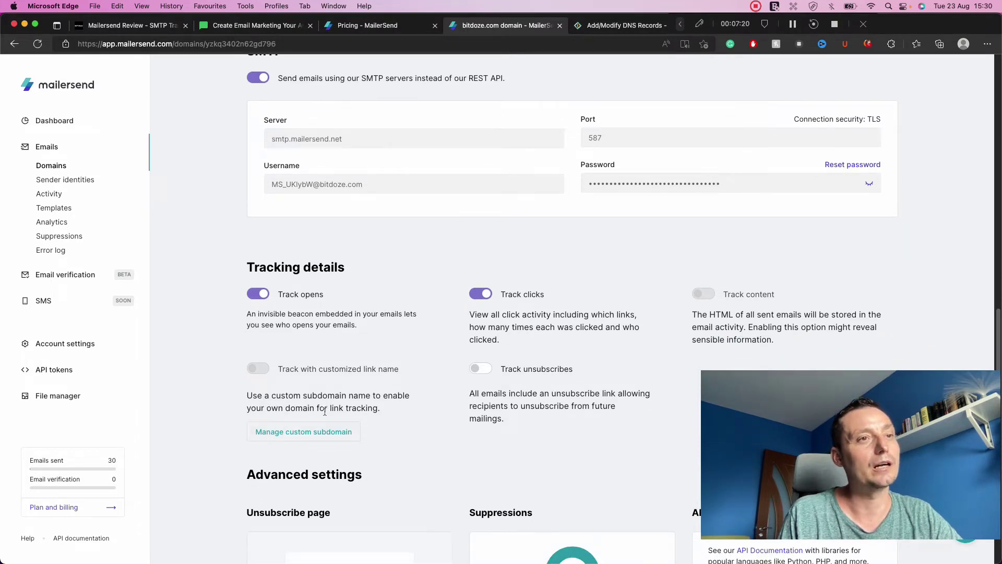
pyautogui.scroll(-3, 325, 411)
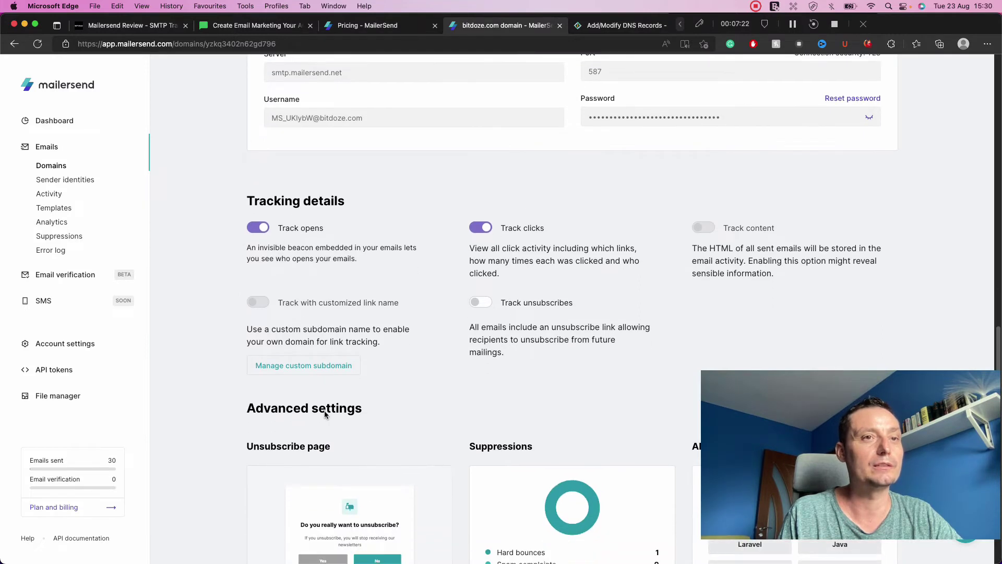
pyautogui.scroll(-4, 325, 411)
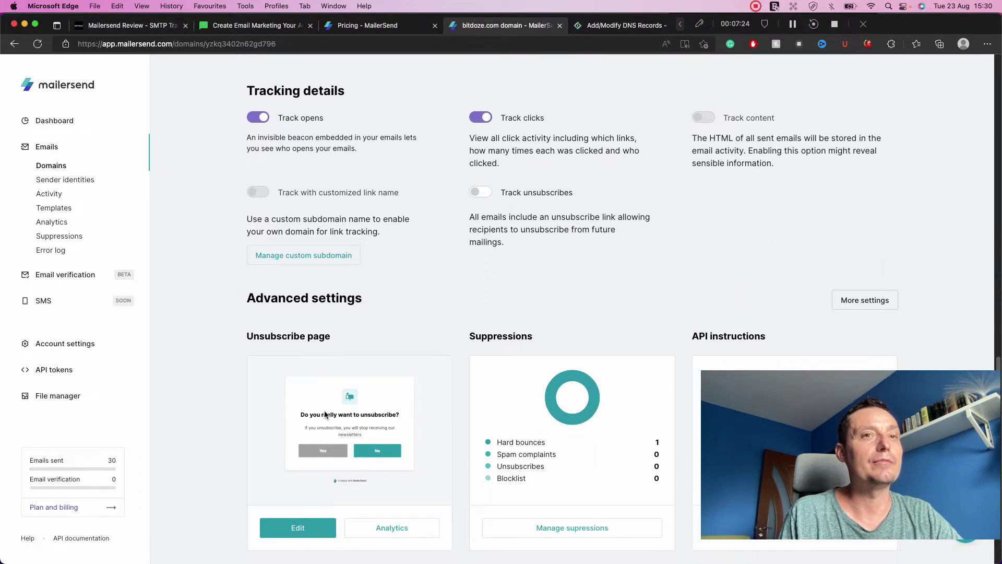
pyautogui.scroll(-1, 325, 415)
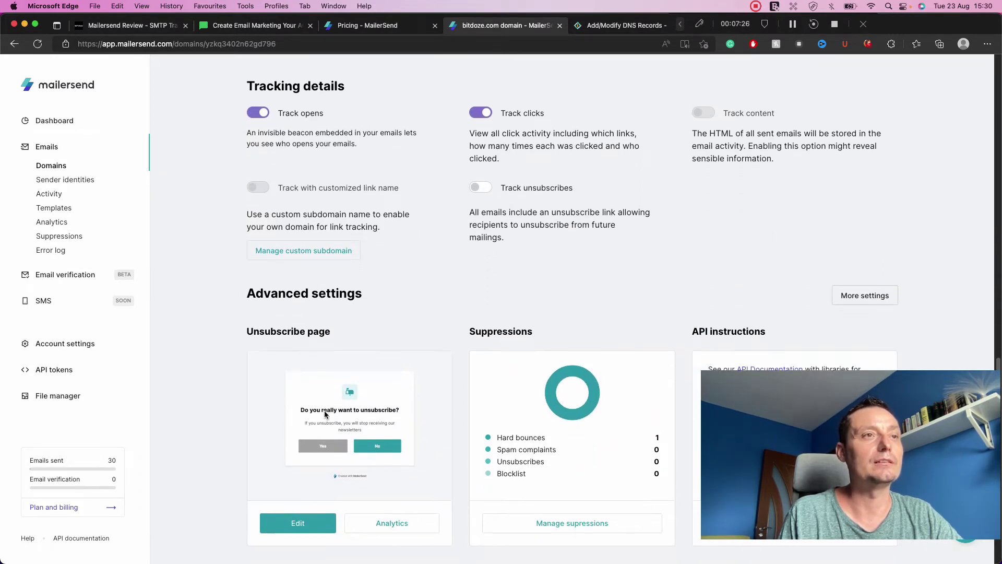
pyautogui.scroll(-1, 325, 414)
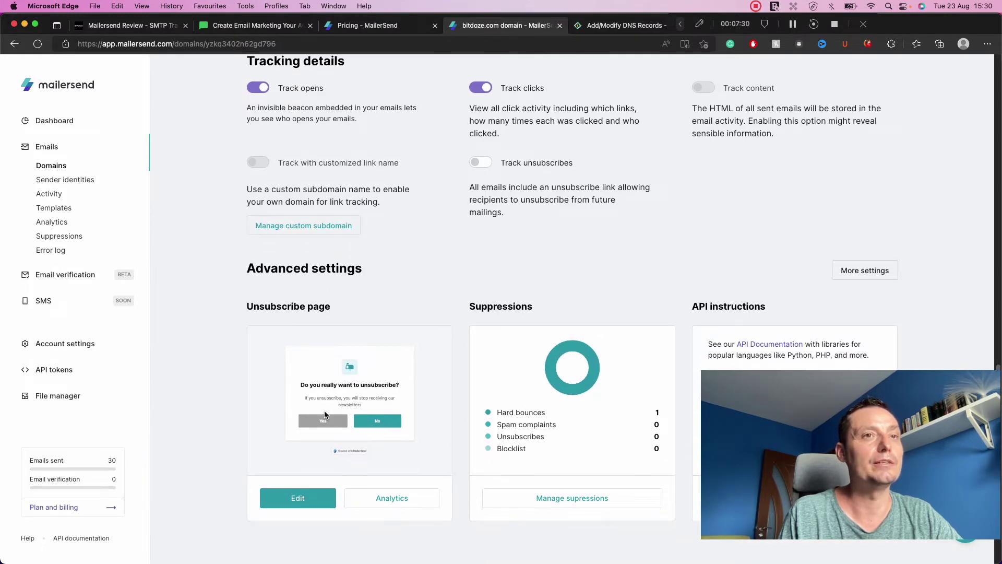
pyautogui.scroll(-2, 541, 309)
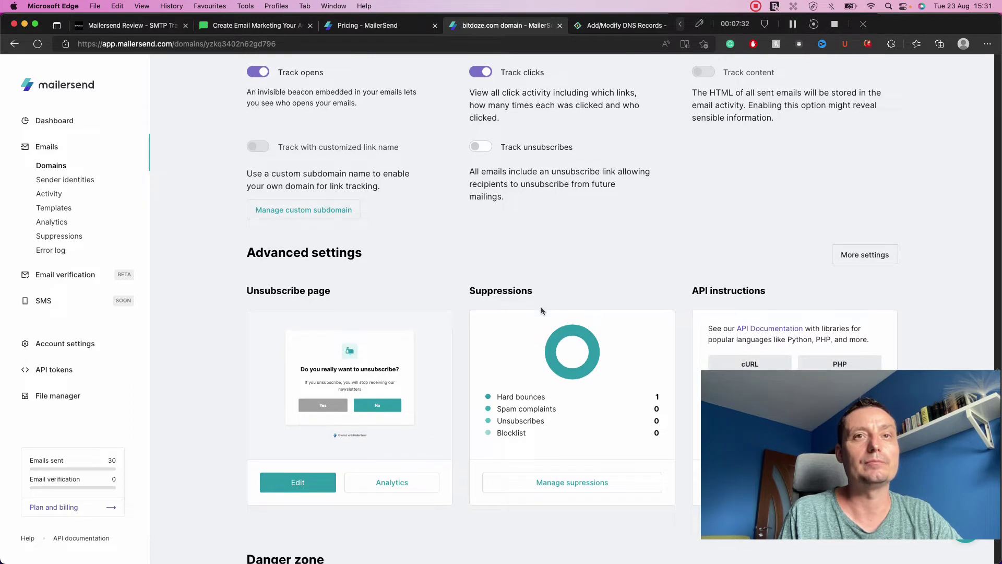
pyautogui.scroll(-2, 542, 310)
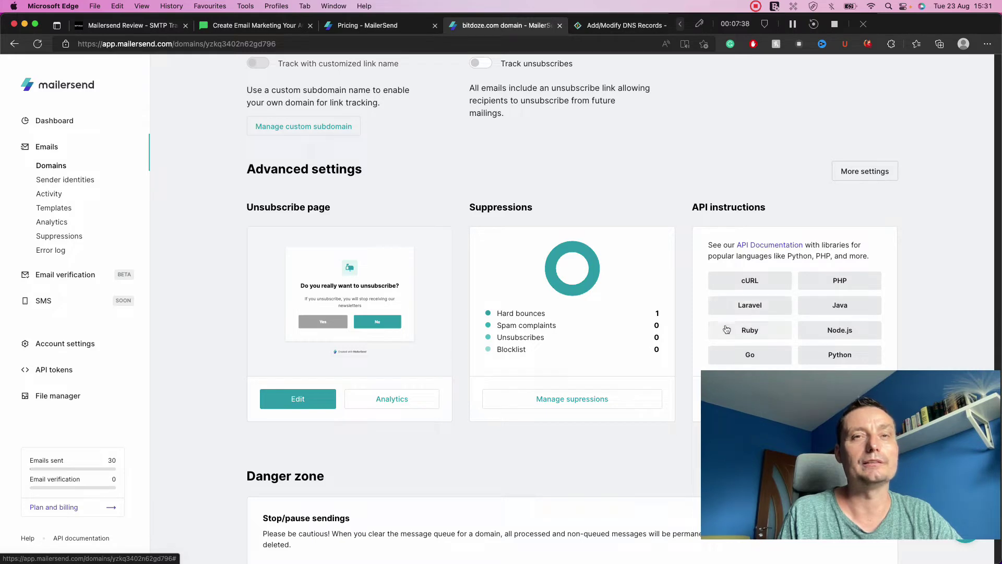
pyautogui.scroll(-1, 757, 302)
pyautogui.scroll(-5, 757, 301)
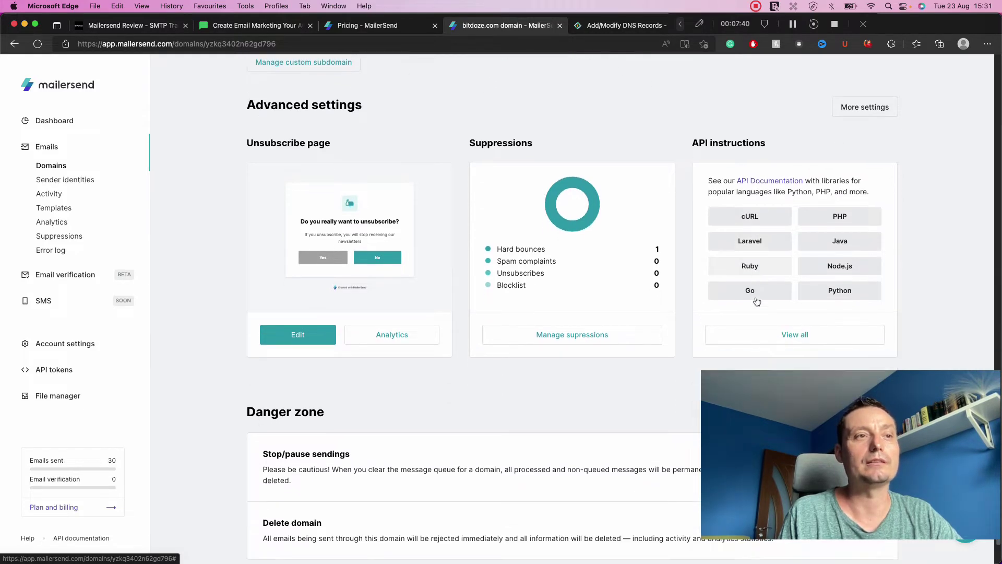
pyautogui.scroll(20, 756, 301)
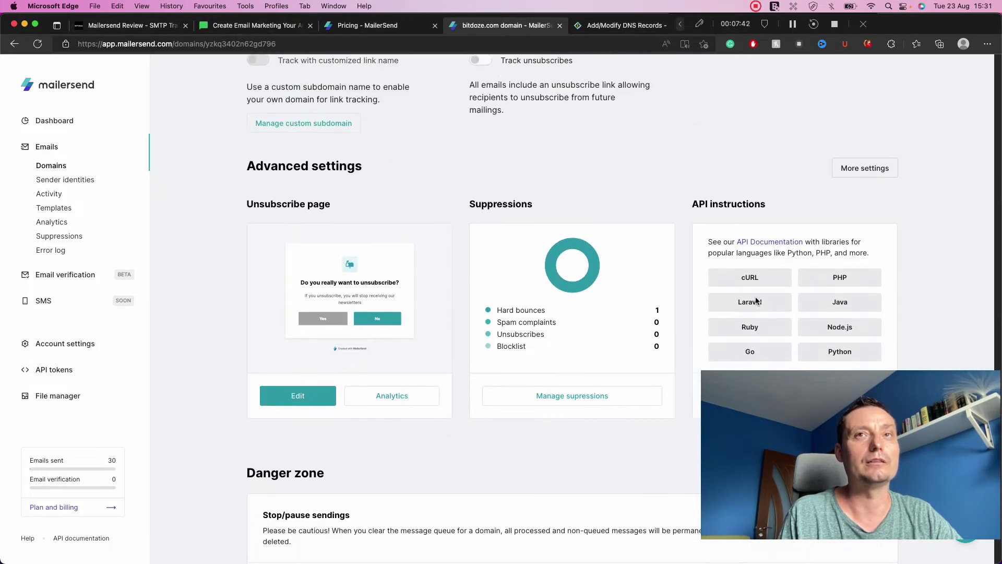
pyautogui.scroll(20, 755, 301)
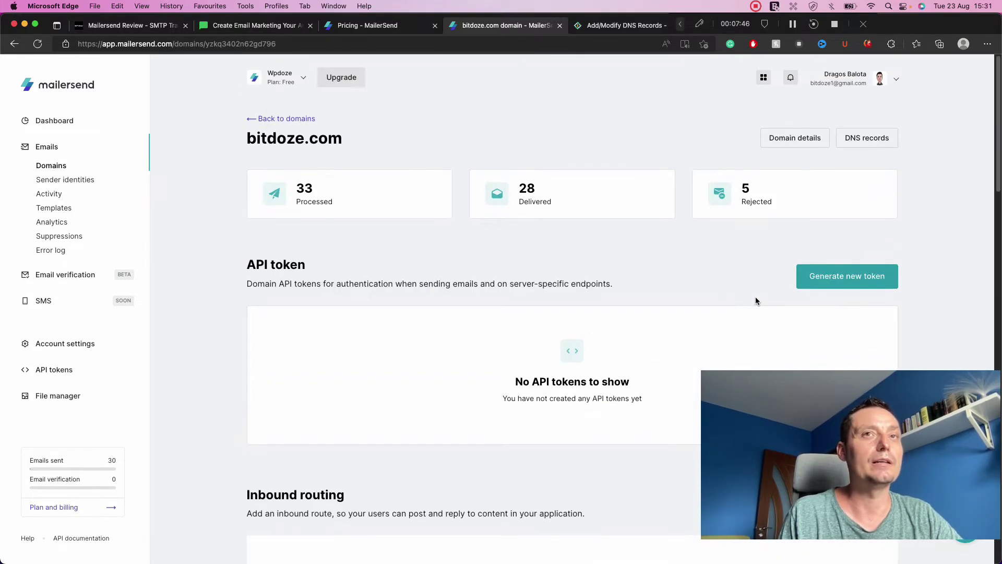
# Step: Open Sender identities under Emails, which shows no senders and a premium-feature upgrade notice
pyautogui.click(79, 181)
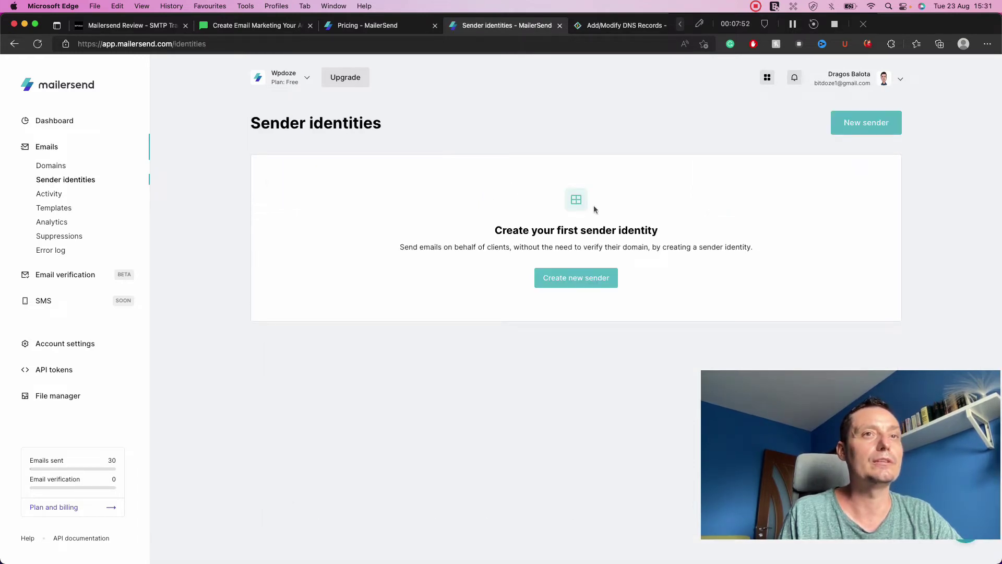
pyautogui.moveTo(590, 279)
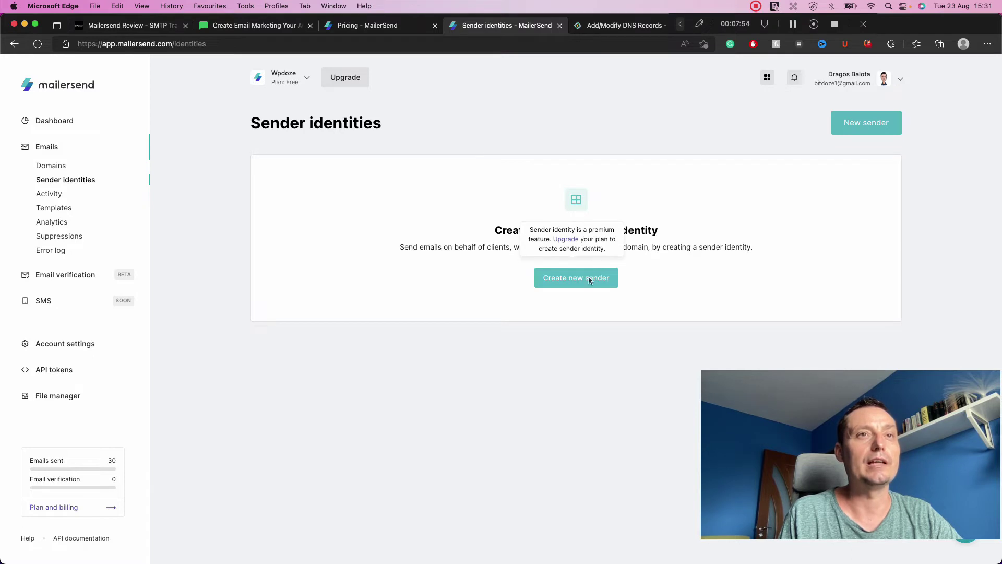